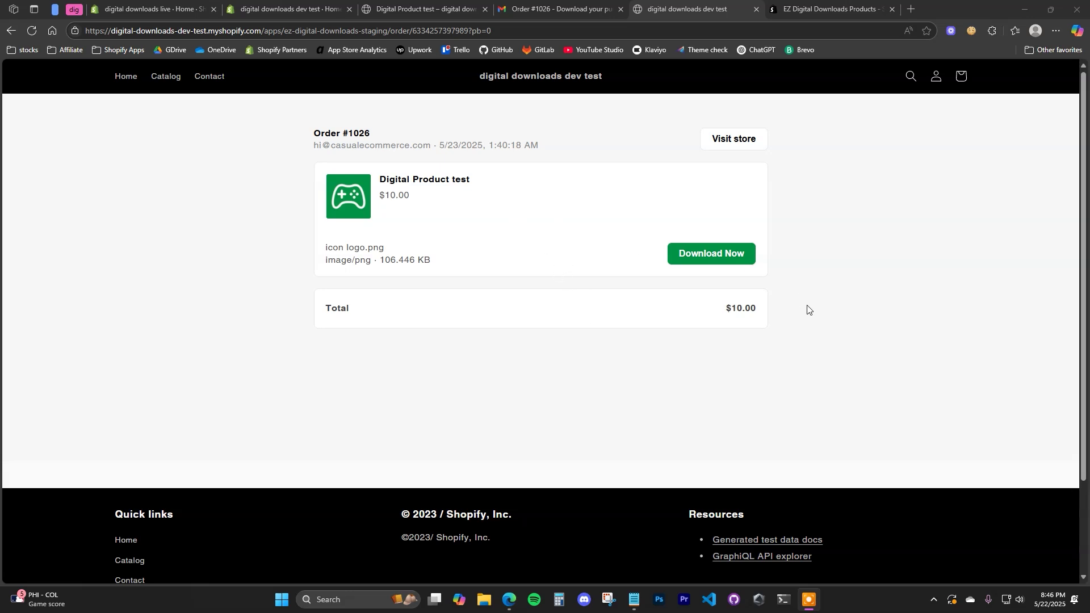
- Download the purchased icon logo.png file from the test order's download page
left_click(725, 258)
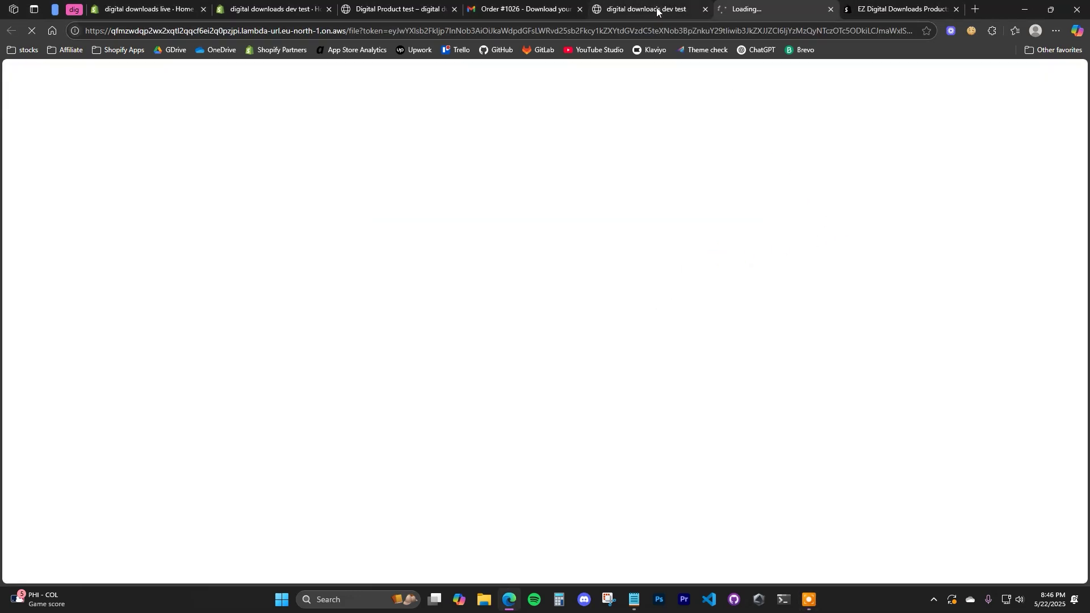
mouse_move(657, 9)
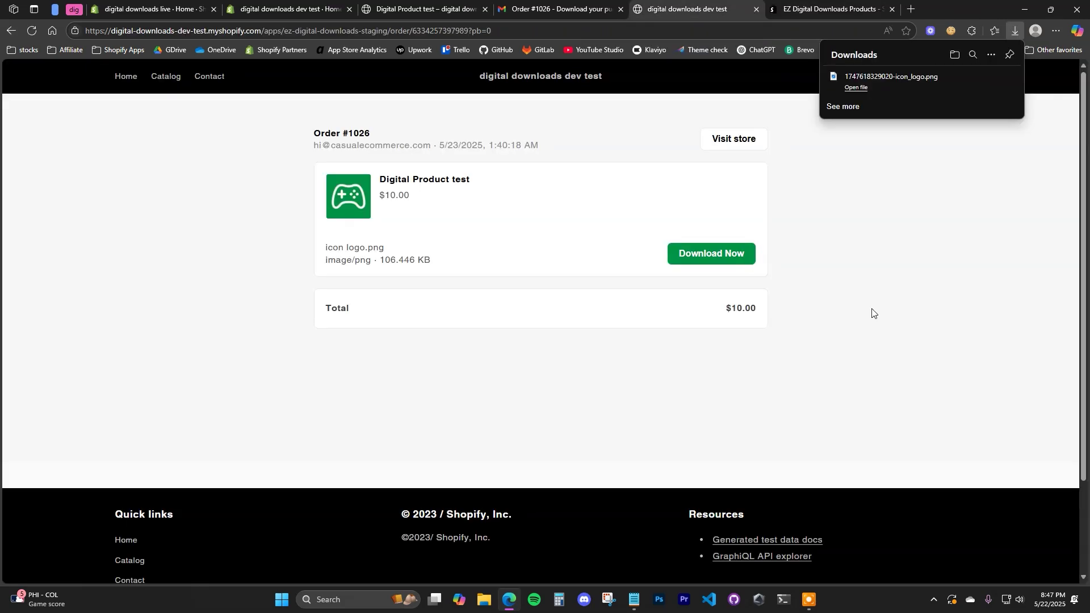
- Review the test product's storefront page, the order's download email, its download page and the EZ Digital Downloads Products app listing
left_click(440, 5)
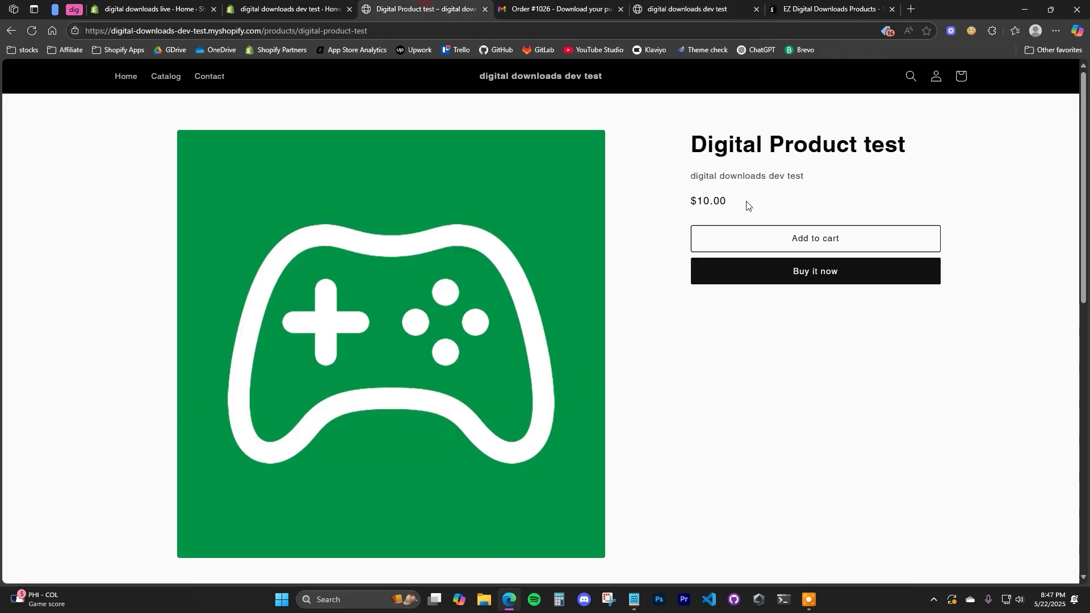
left_click(590, 9)
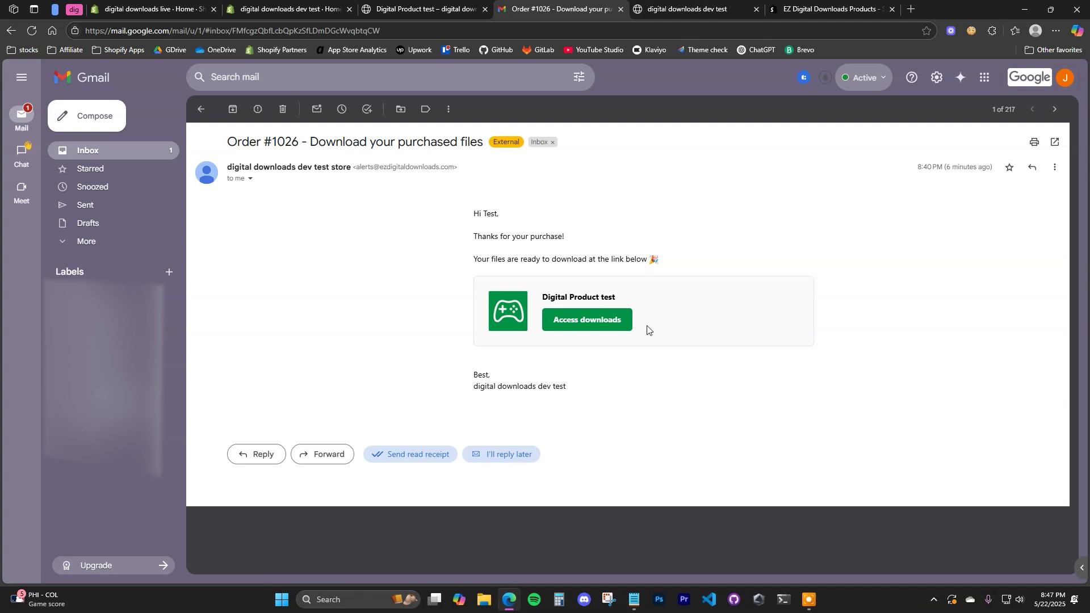
left_click(666, 13)
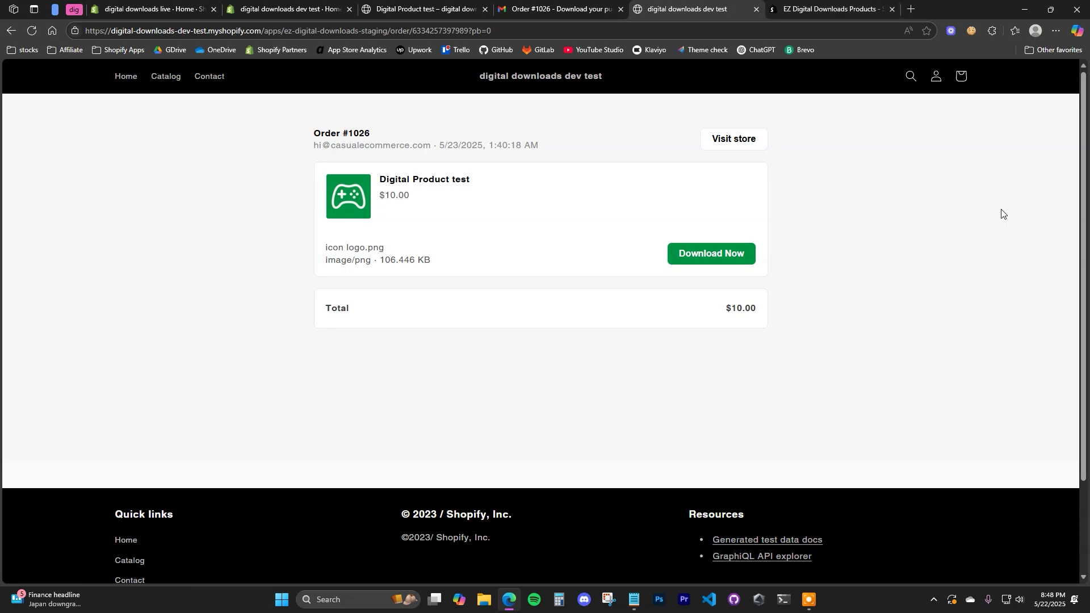
left_click(820, 8)
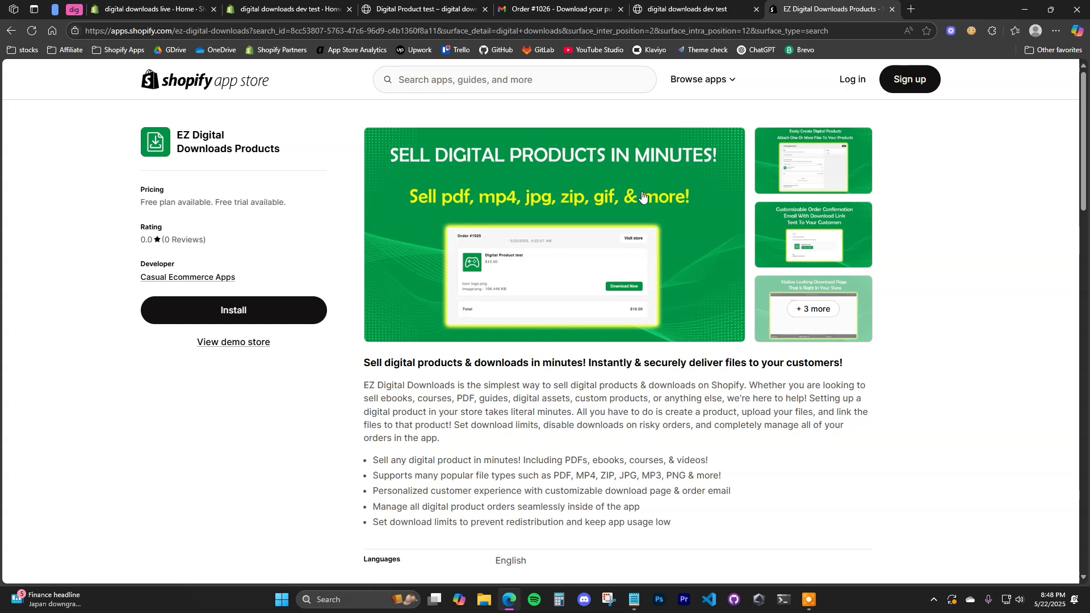
- Open the EZ Digital Downloads app in the digital downloads live store's admin
left_click(179, 13)
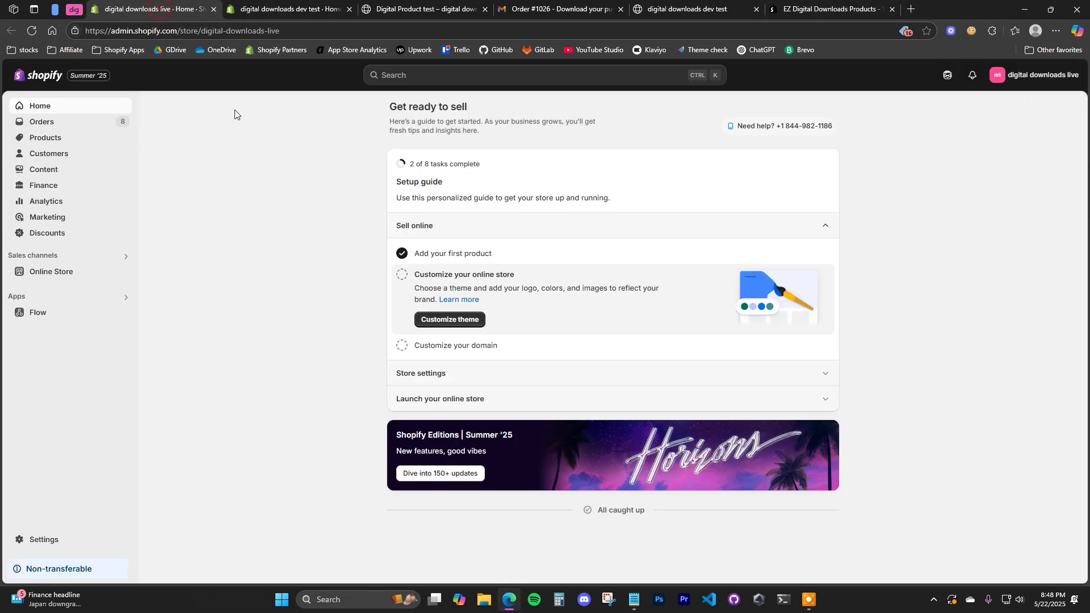
left_click(123, 298)
left_click(461, 119)
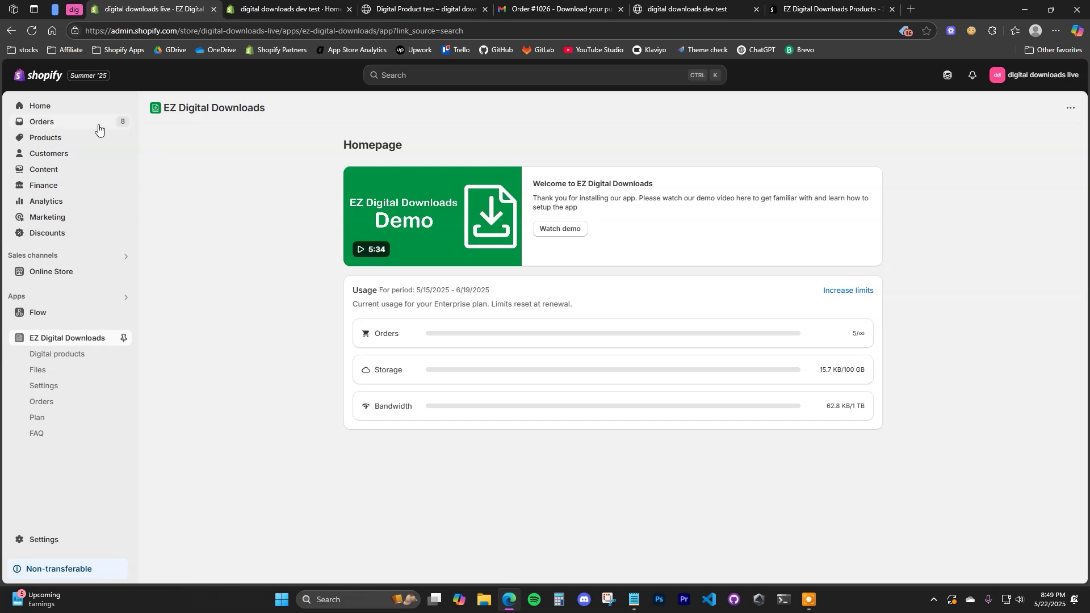
- Start a new store product titled eBook from a separate products page, with the green game controller image as its media
middle_click(57, 138)
left_click(272, 7)
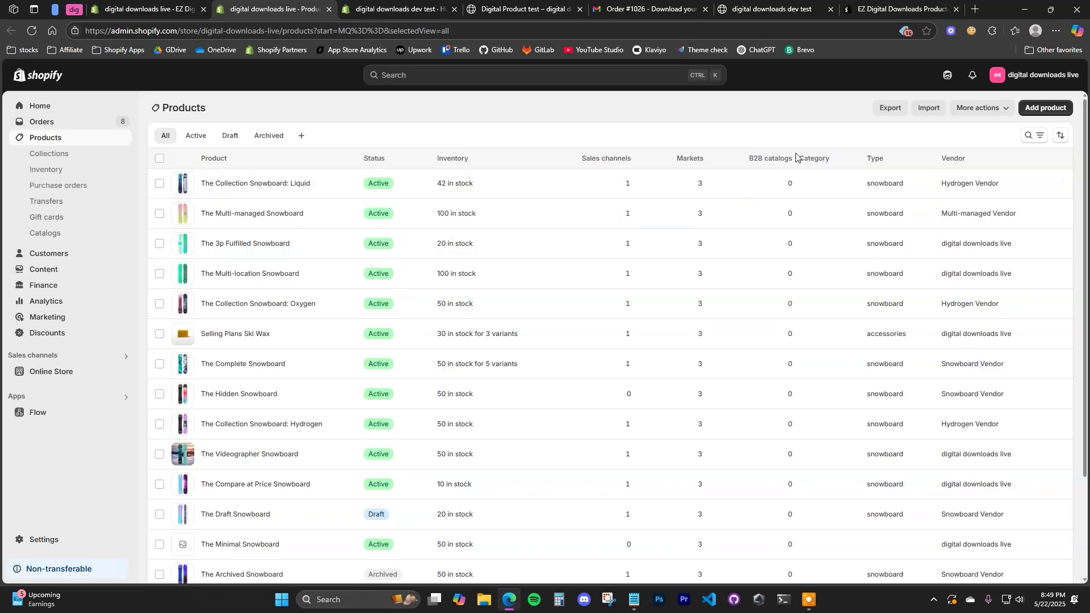
left_click(1048, 108)
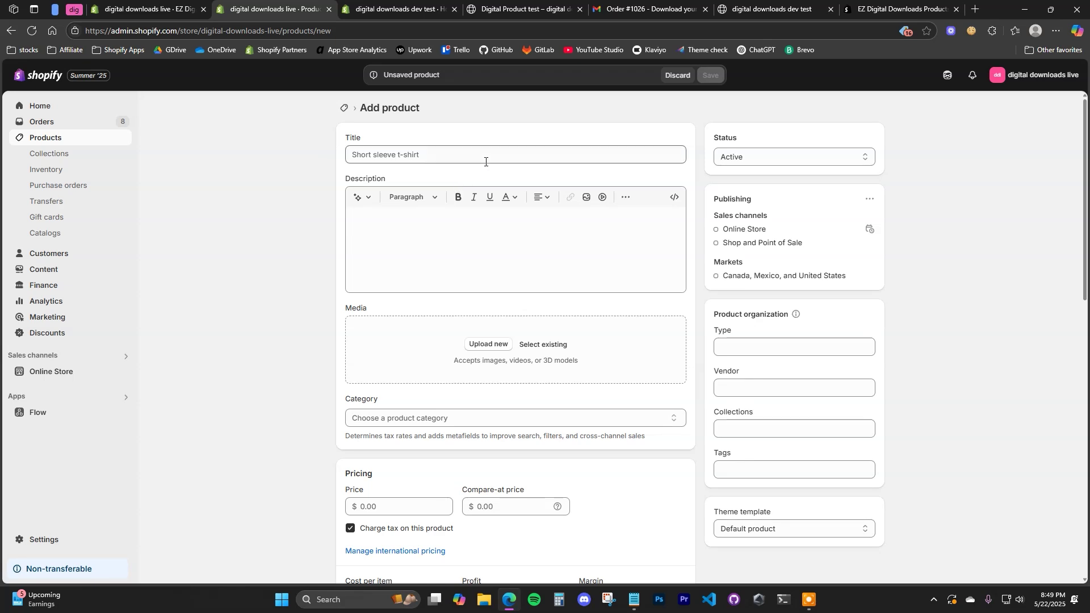
left_click(537, 154)
type("eBook")
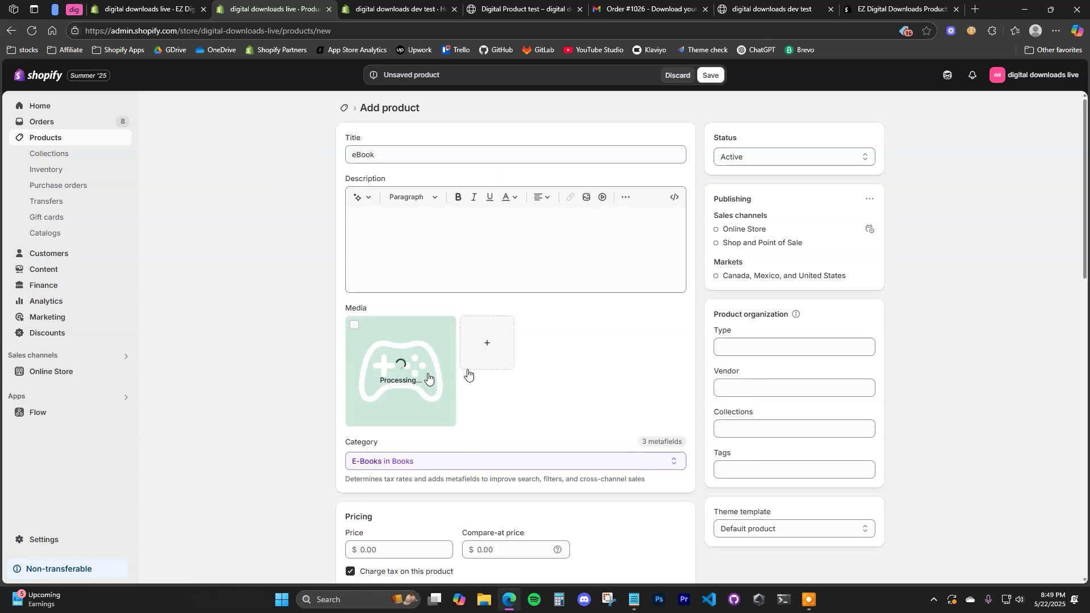
- Set the eBook product's price to $1.00 and turn off charging tax on it
scroll(503, 283, "down", 3)
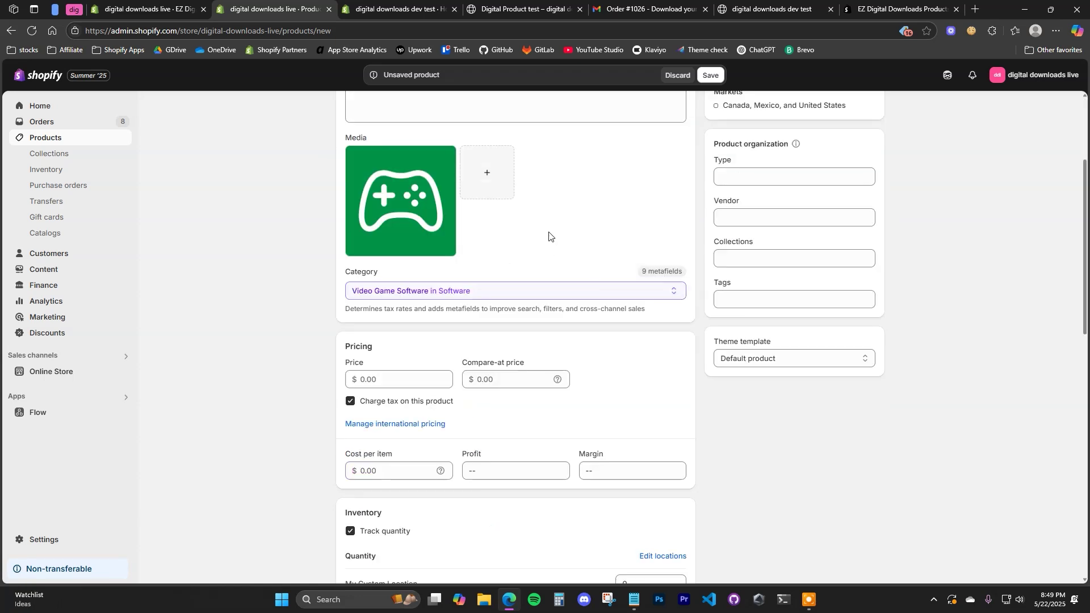
left_click(433, 375)
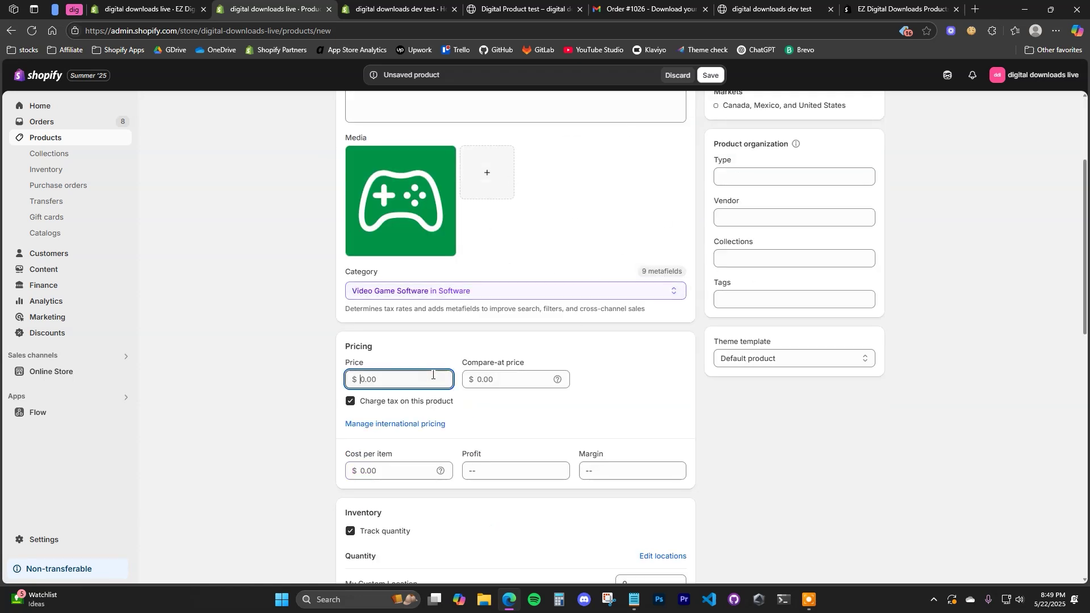
type("1")
left_click(444, 401)
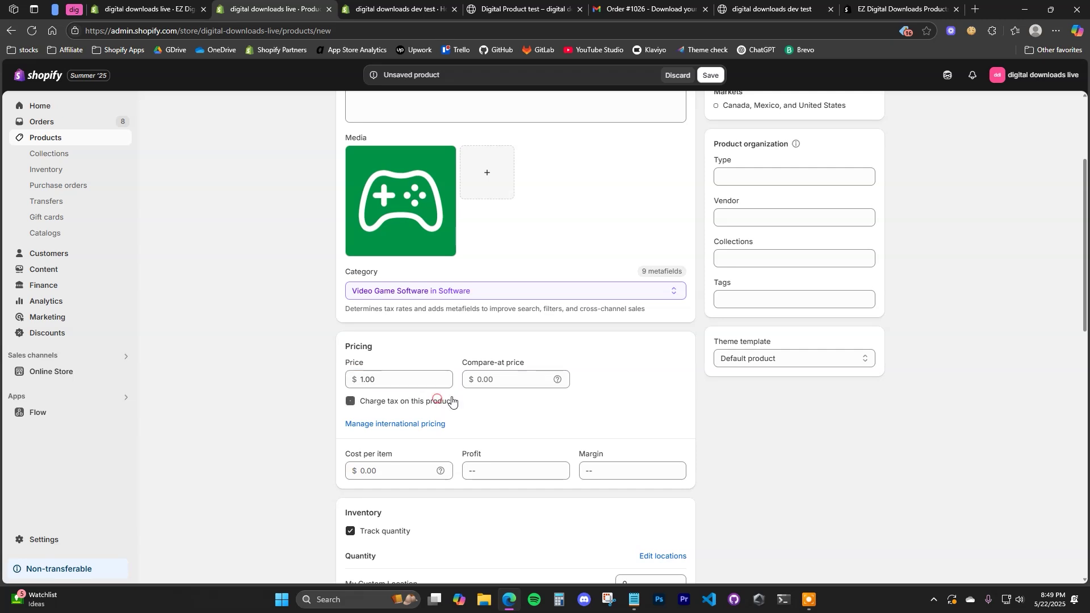
- Unmark the eBook as a physical product in its shipping settings and save the new product
scroll(618, 394, "down", 5)
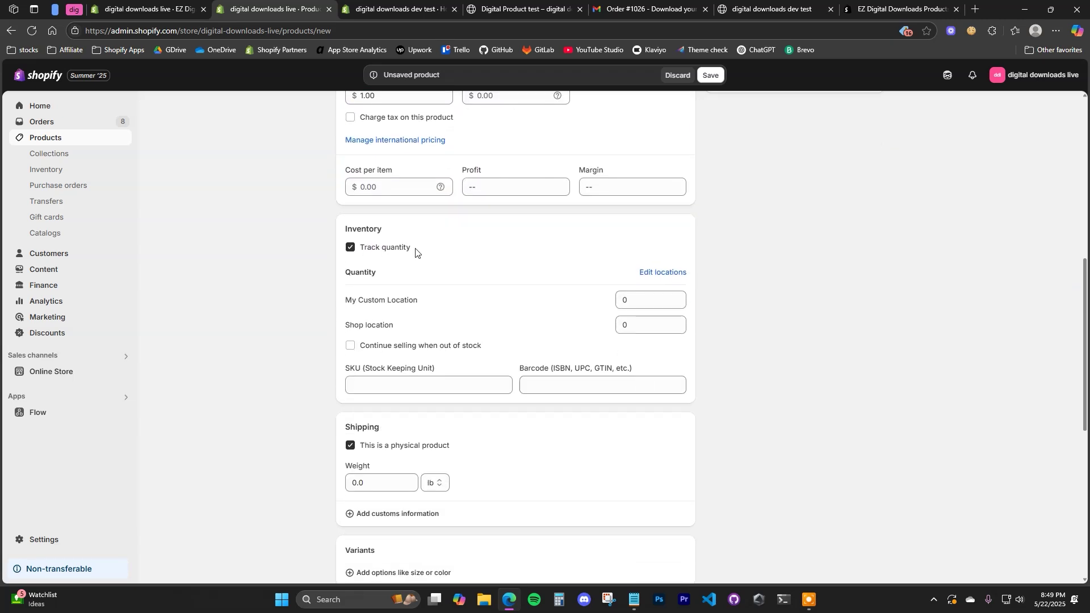
scroll(465, 293, "down", 1)
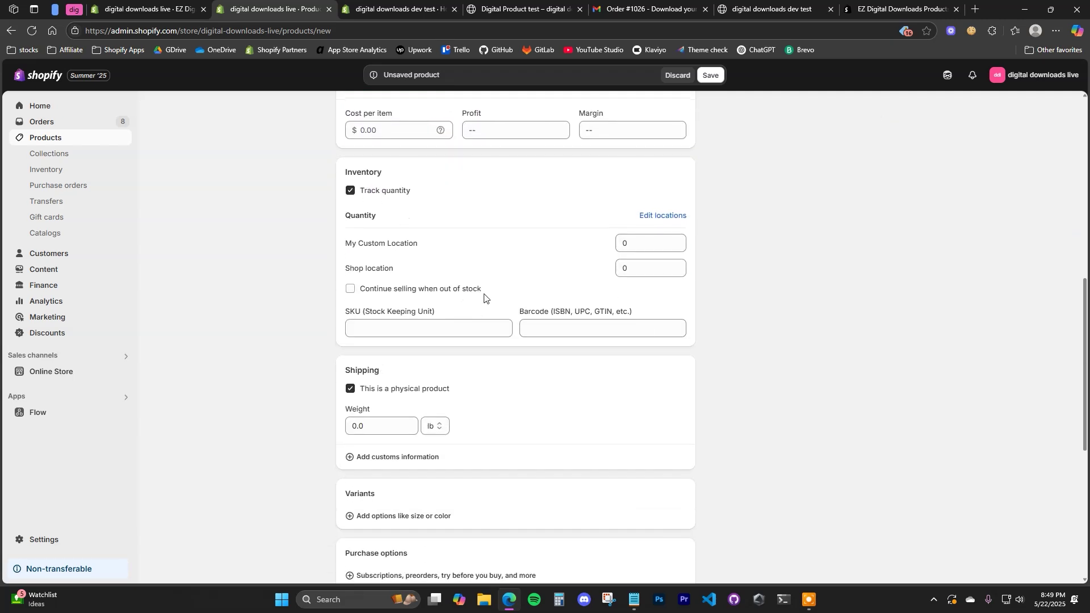
scroll(749, 413, "up", 10)
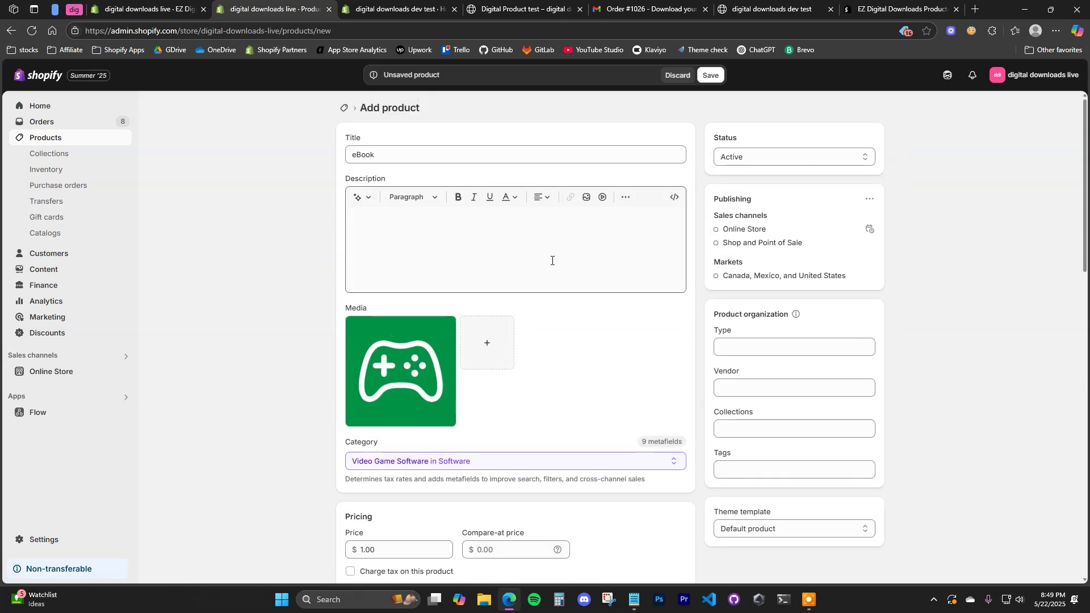
scroll(608, 343, "down", 10)
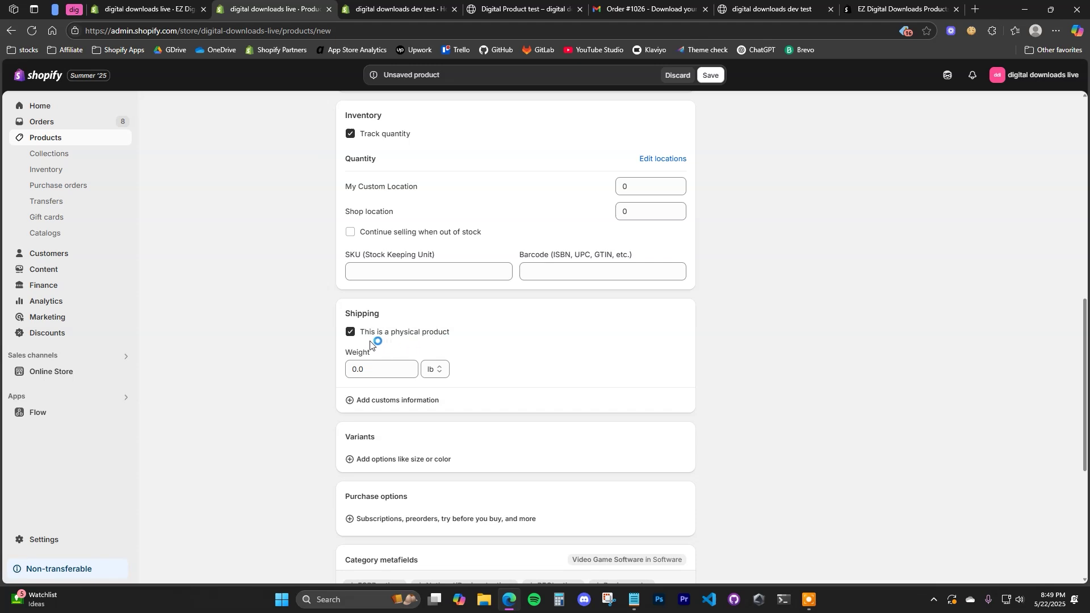
left_click(399, 335)
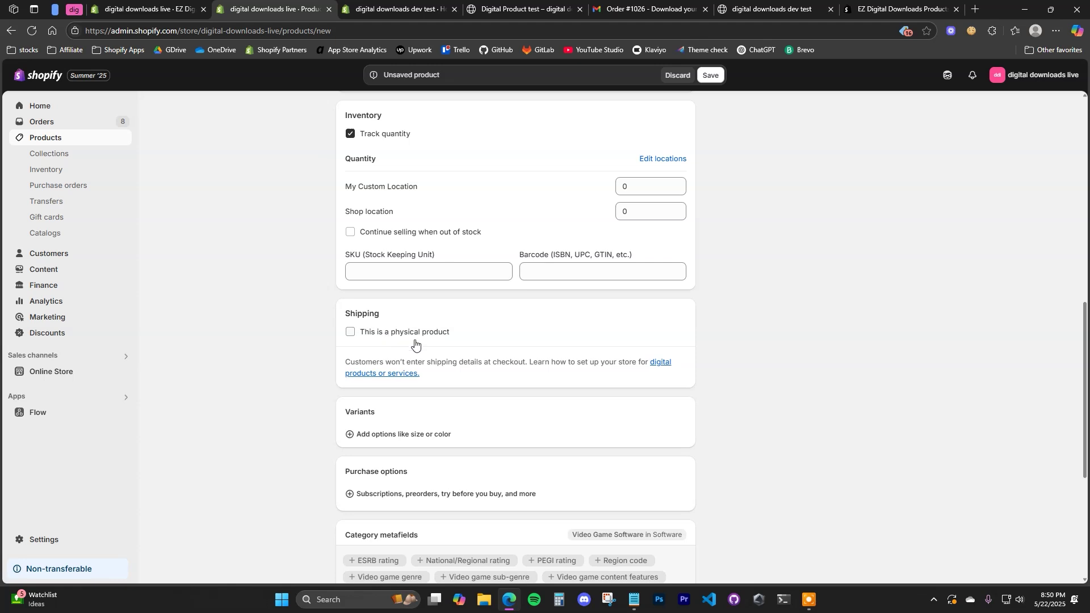
scroll(538, 377, "up", 2)
scroll(577, 367, "up", 3)
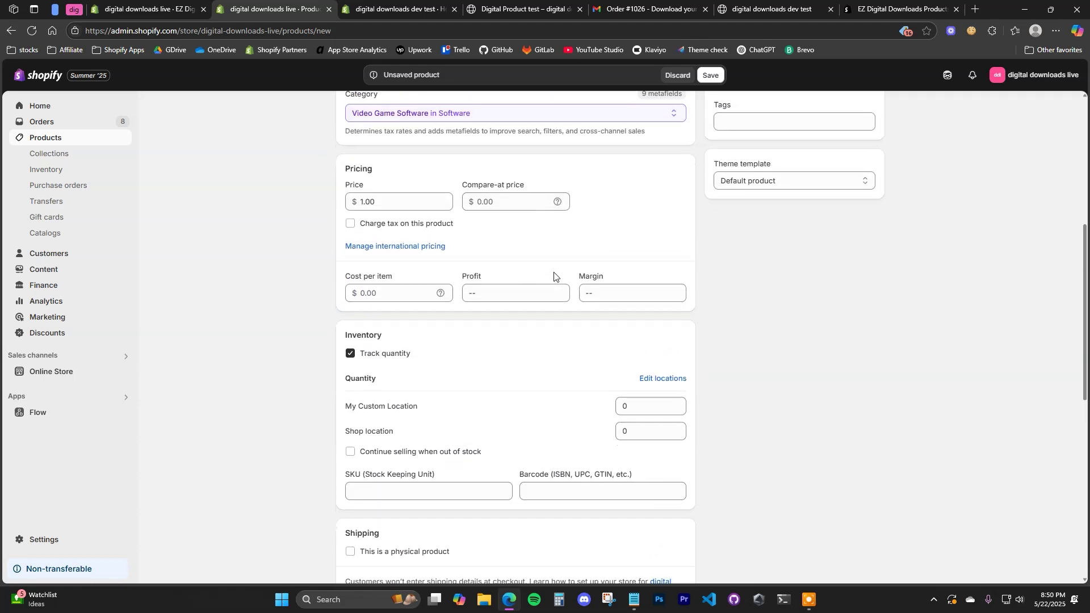
scroll(528, 279, "down", 5)
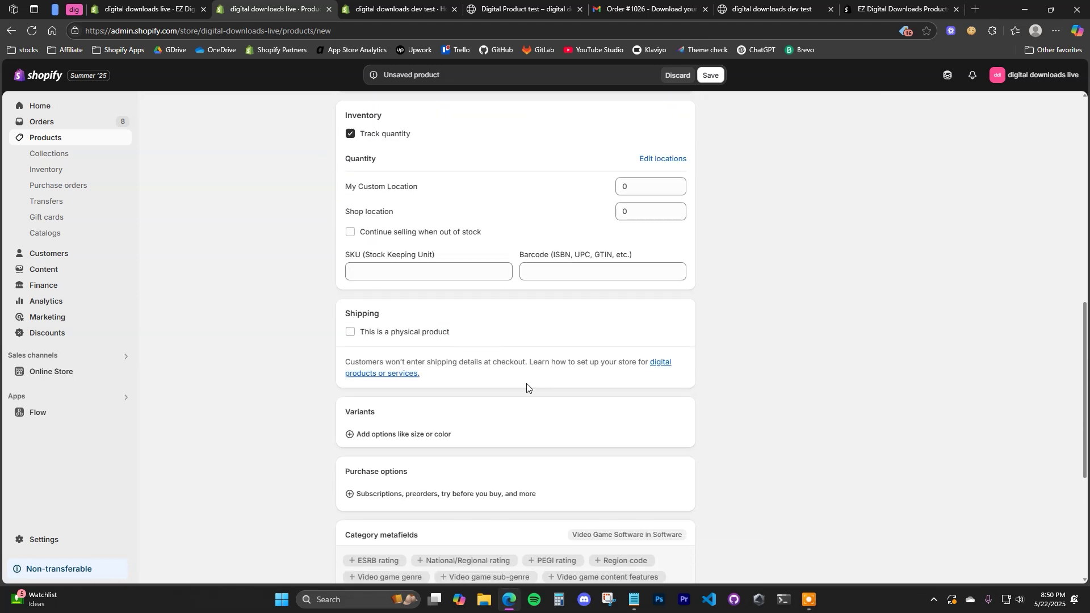
scroll(543, 409, "up", 8)
scroll(570, 407, "up", 2)
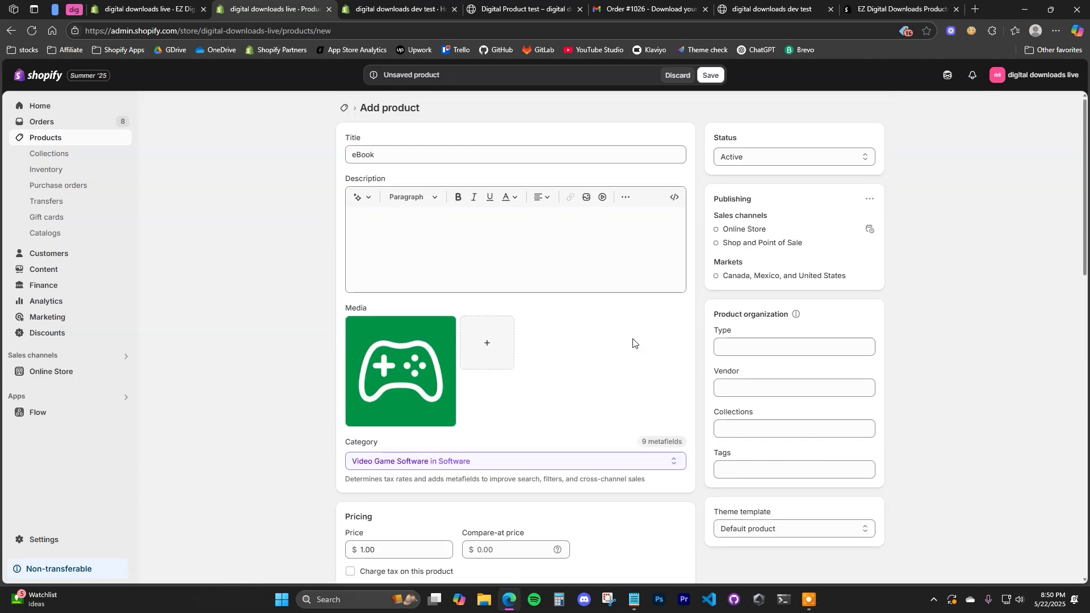
left_click(711, 76)
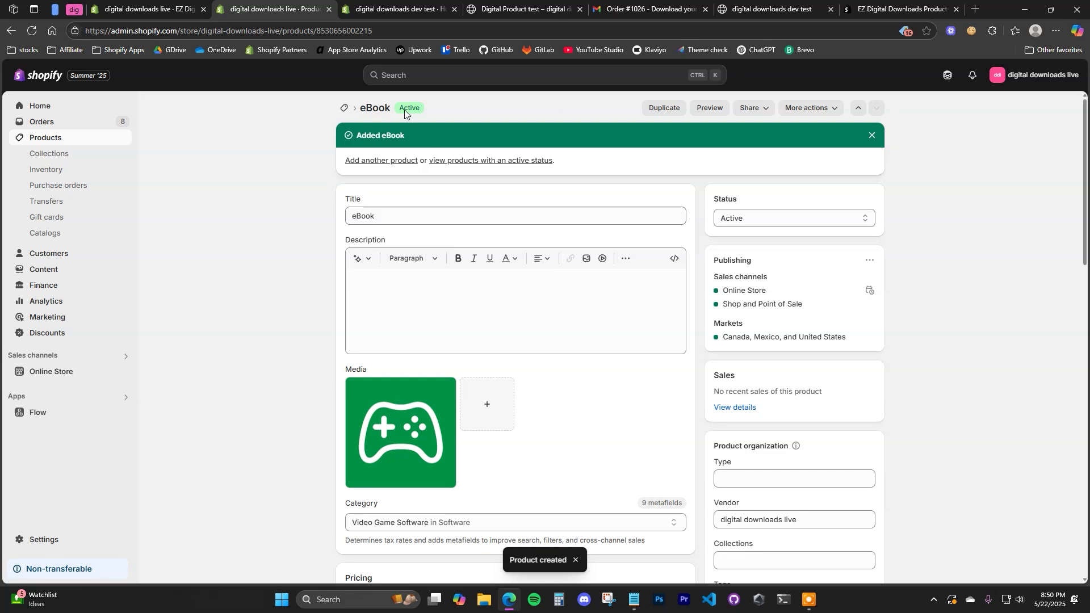
- Start a new digital product in EZ Digital Downloads and name it eBook
left_click(188, 17)
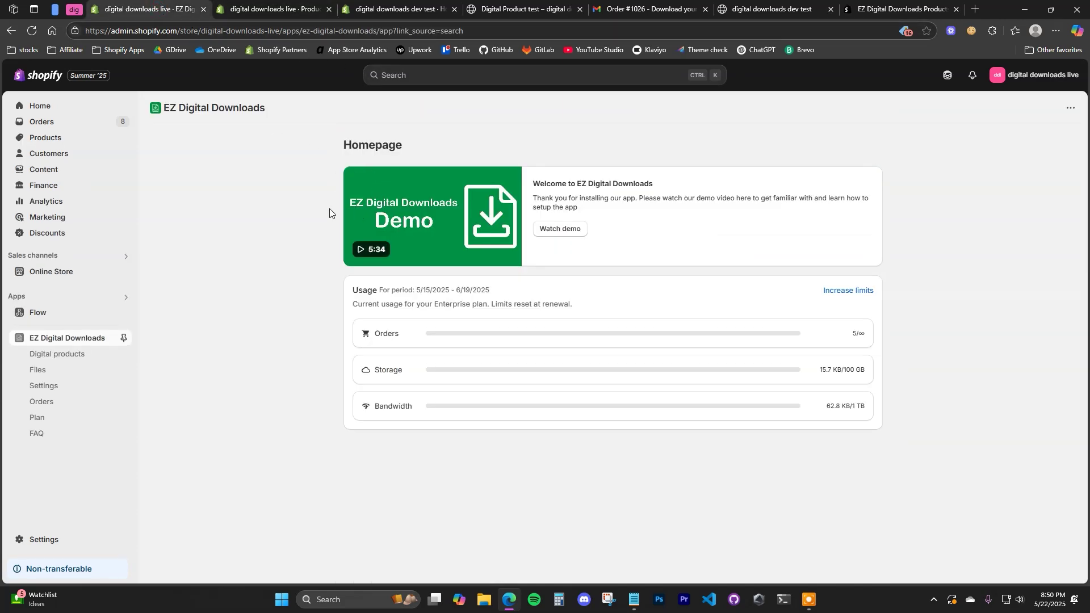
left_click(249, 8)
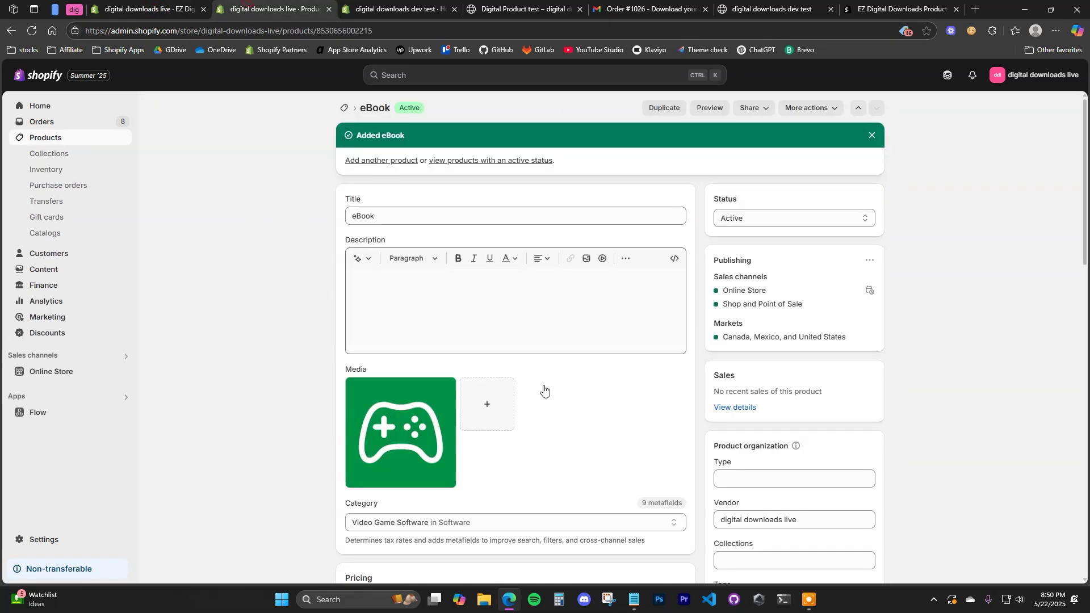
left_click(181, 9)
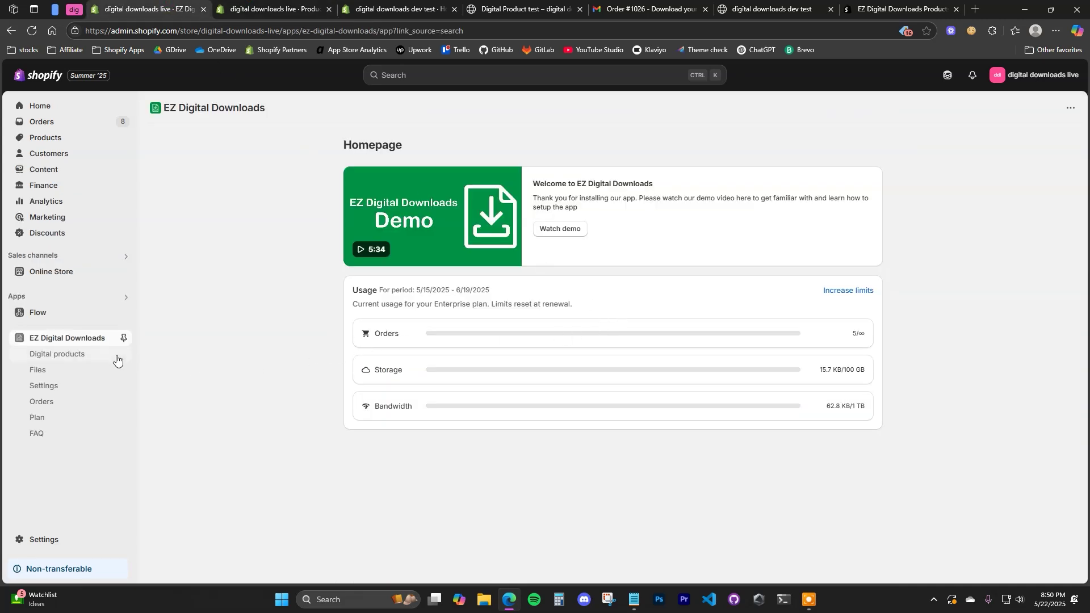
left_click(73, 357)
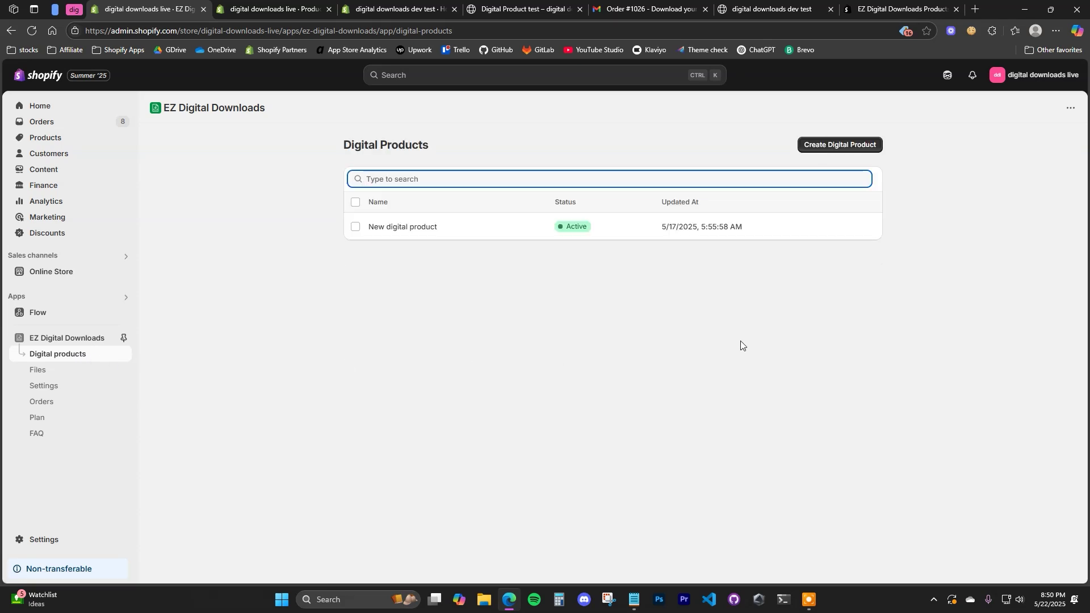
left_click(838, 146)
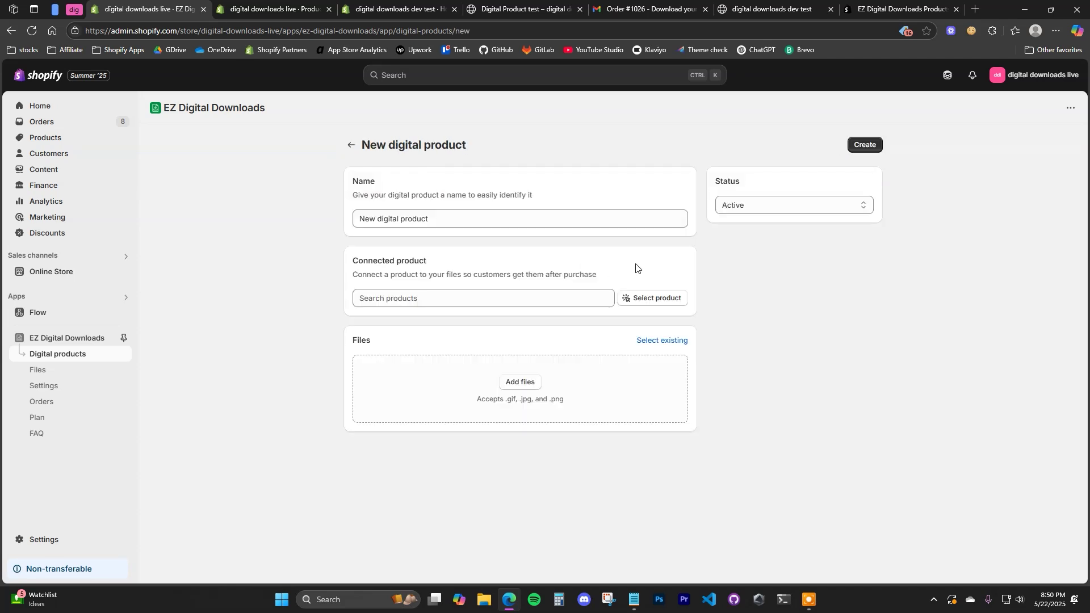
triple_click(453, 218)
type("eBook")
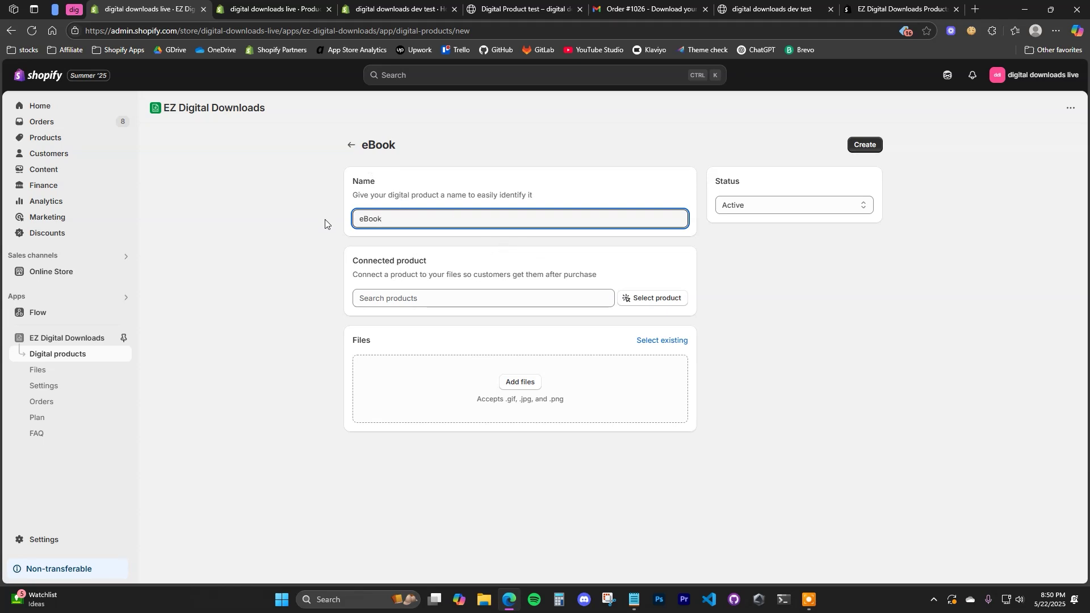
- Connect the eBook store product to the new digital product
left_click(282, 4)
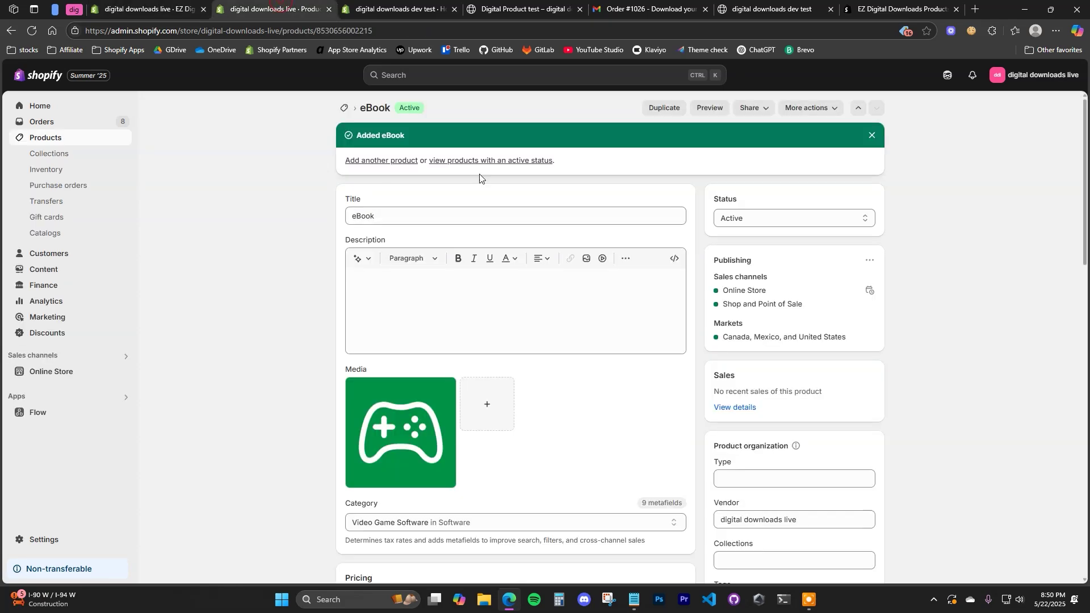
key("ctrl+shift+Tab")
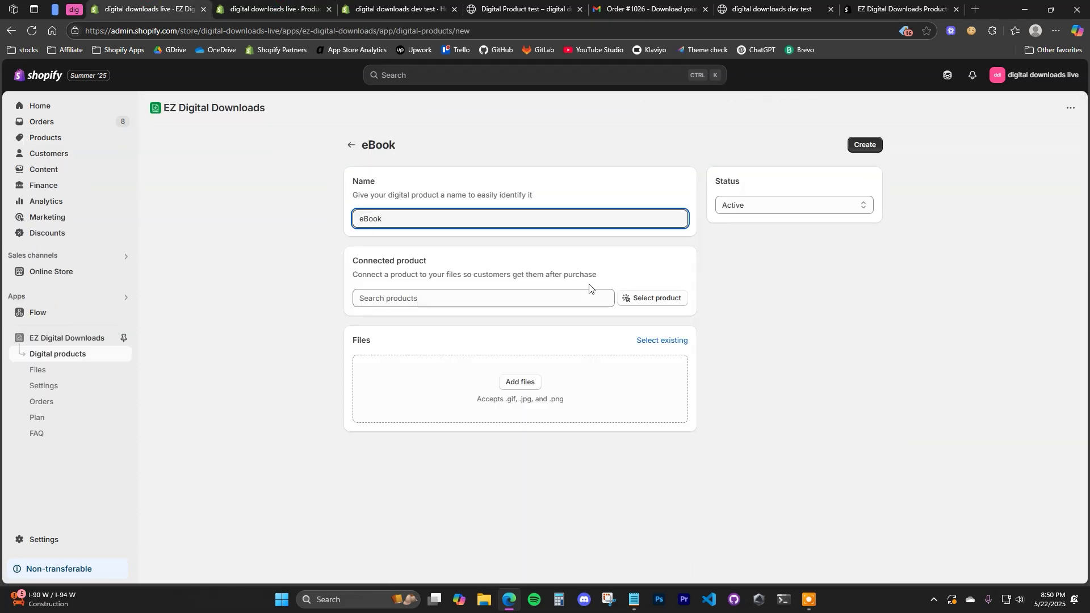
left_click(649, 303)
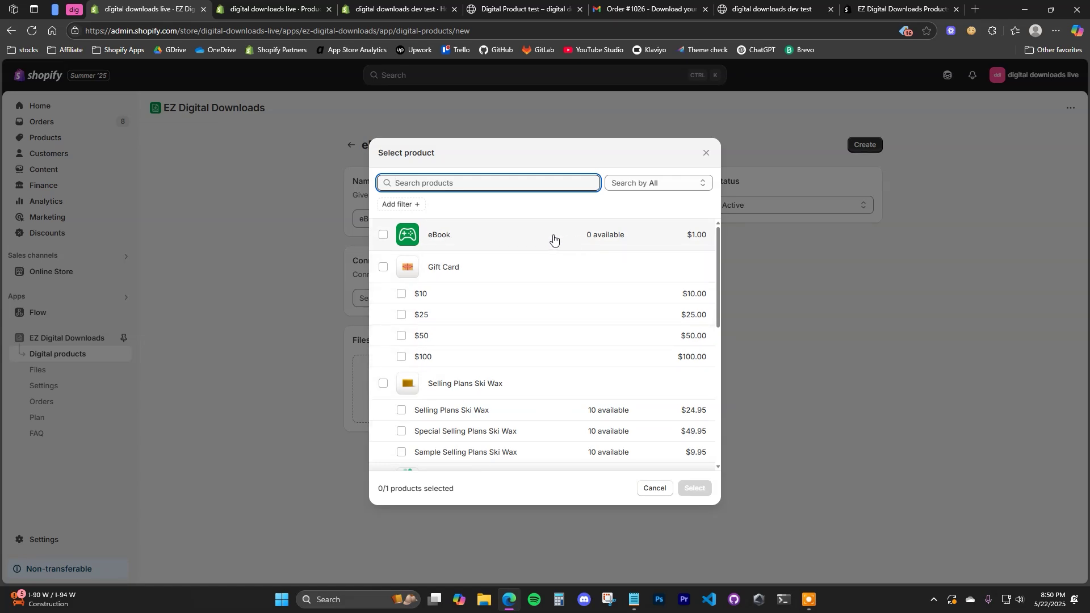
left_click(384, 235)
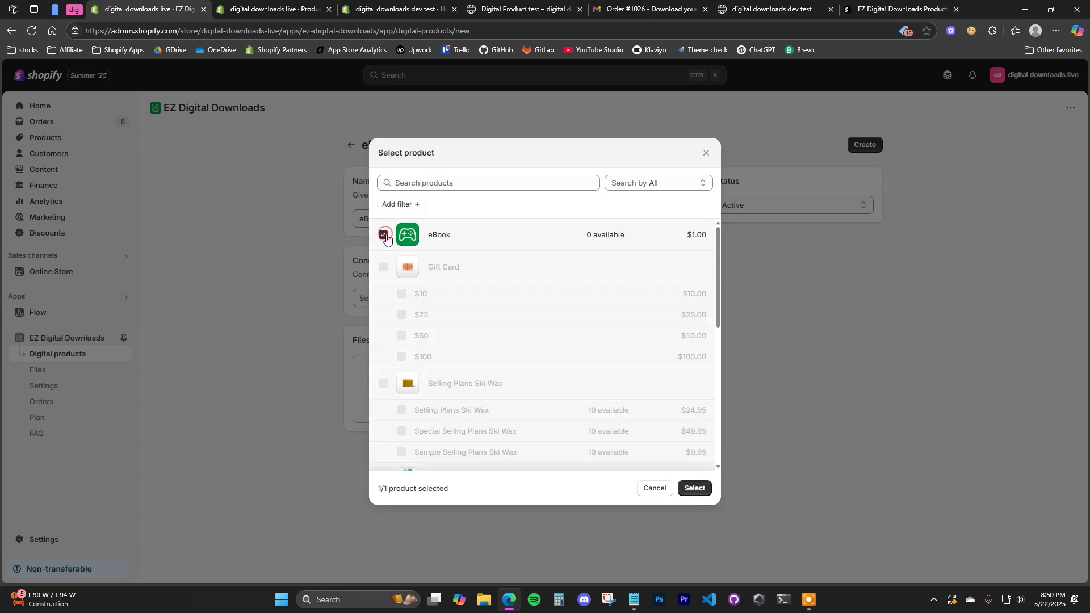
left_click(695, 489)
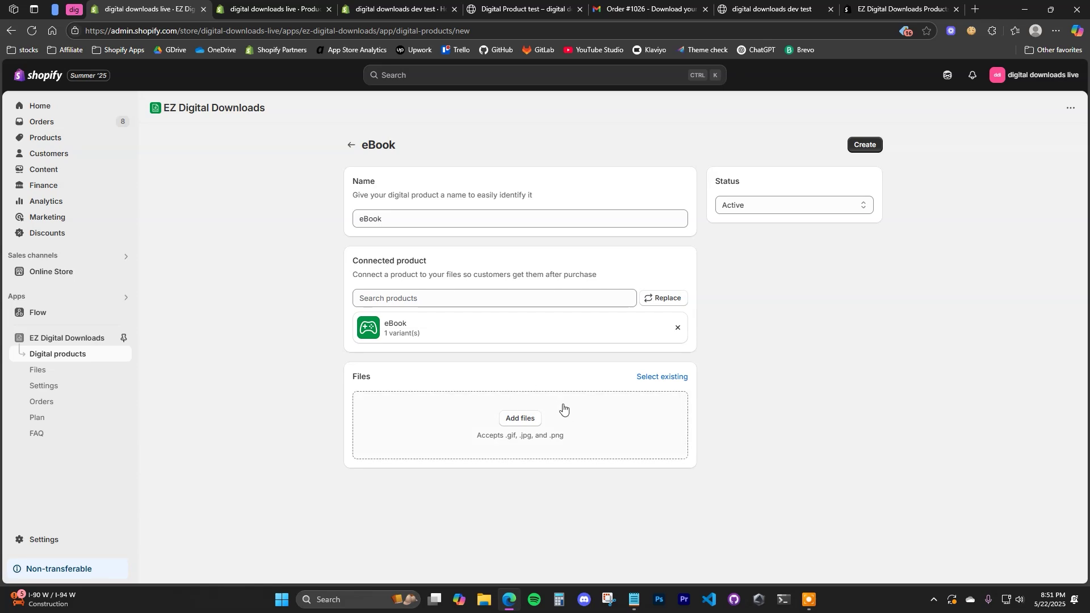
- Review the sample purchase email in Gmail and the digital downloads dev test store's order download page
left_click(543, 8)
left_click(618, 5)
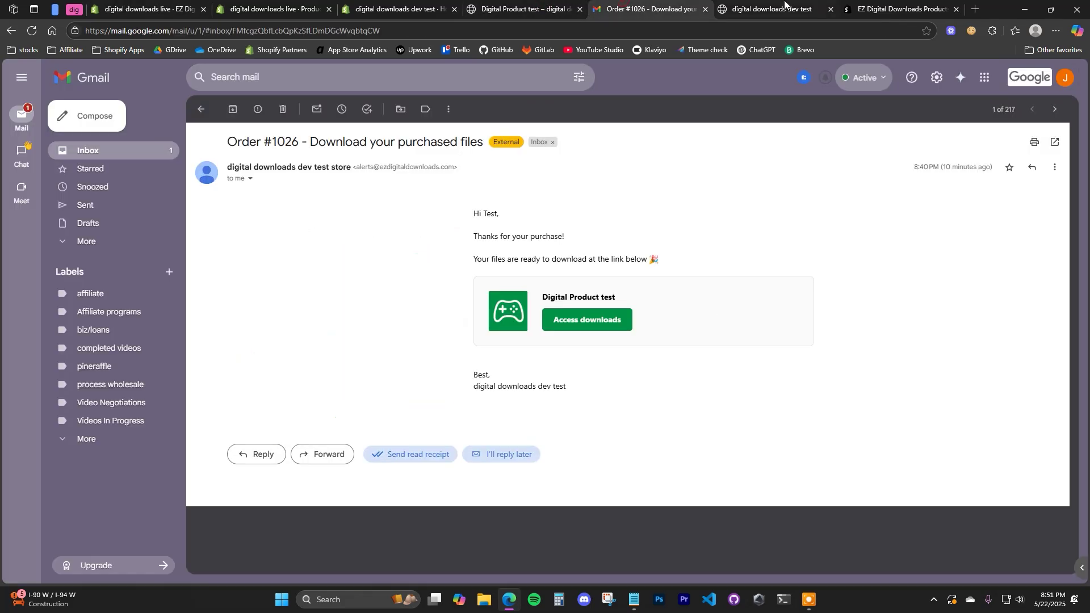
left_click(786, 6)
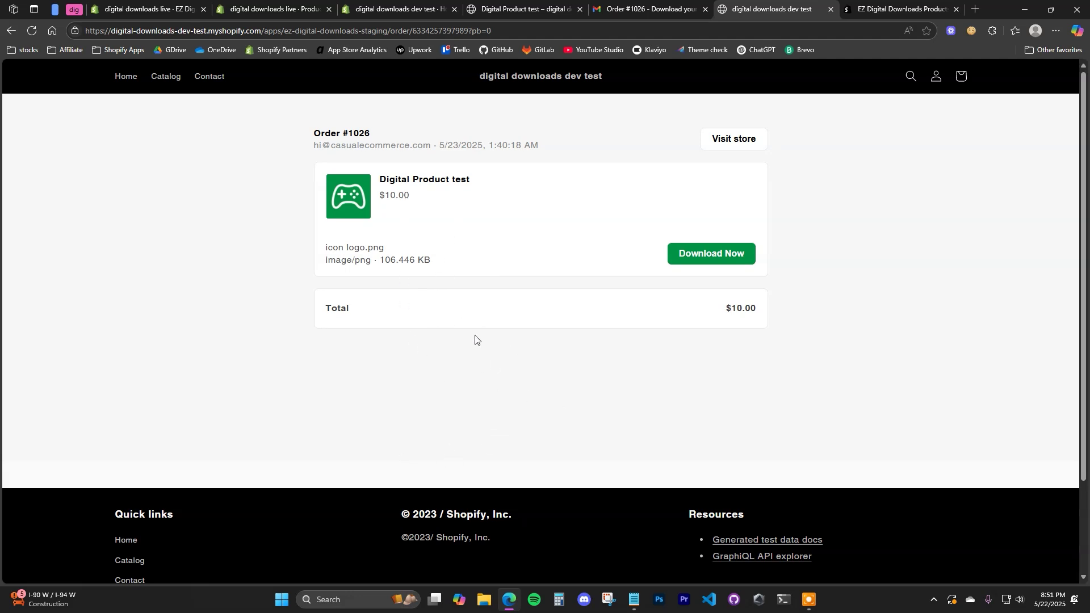
left_click(144, 6)
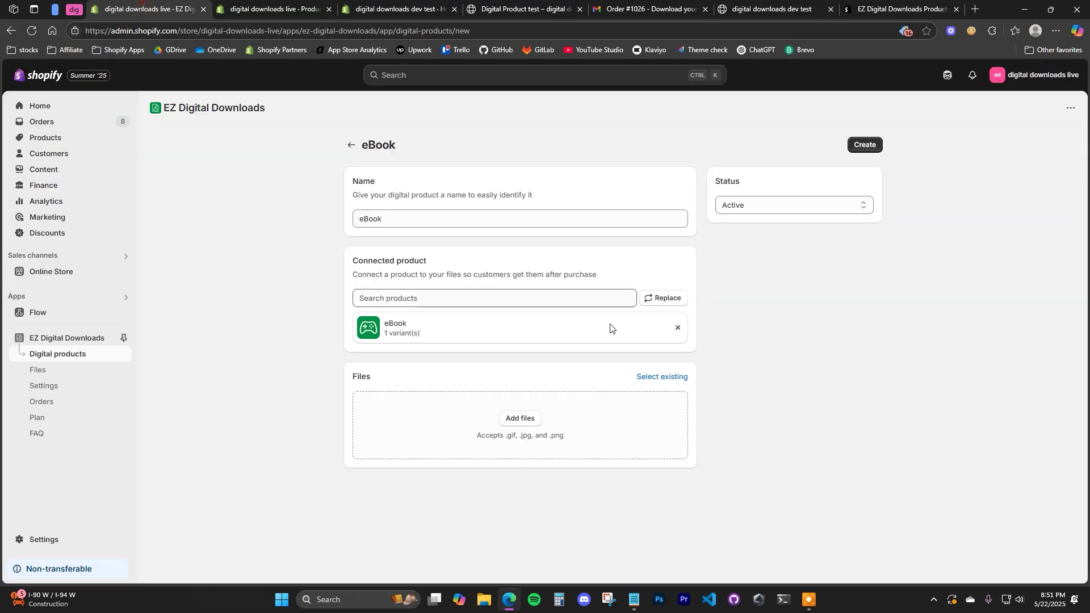
left_click(522, 420)
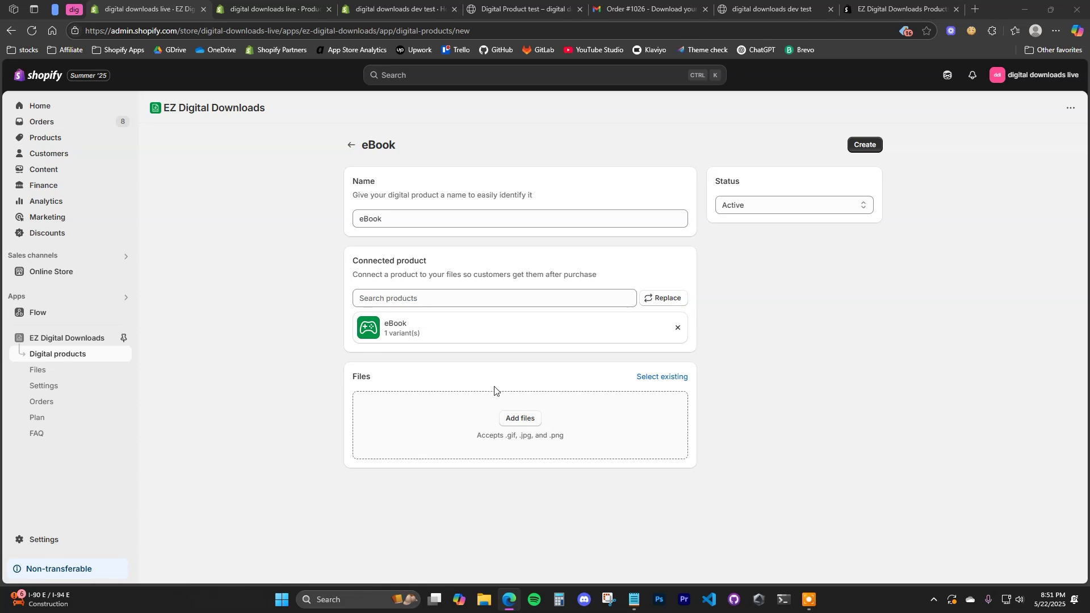
key("Return")
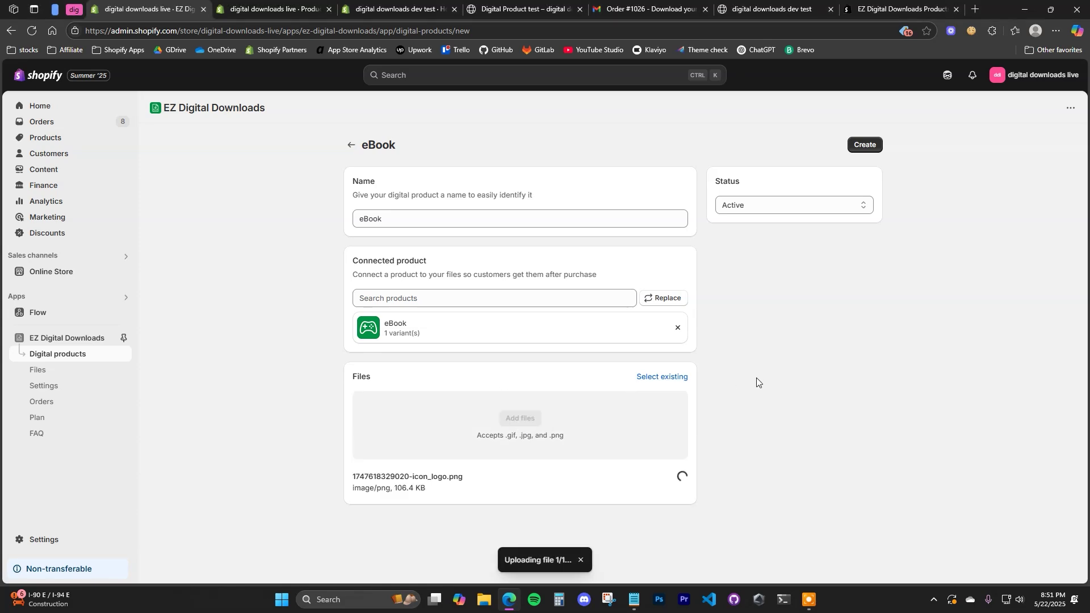
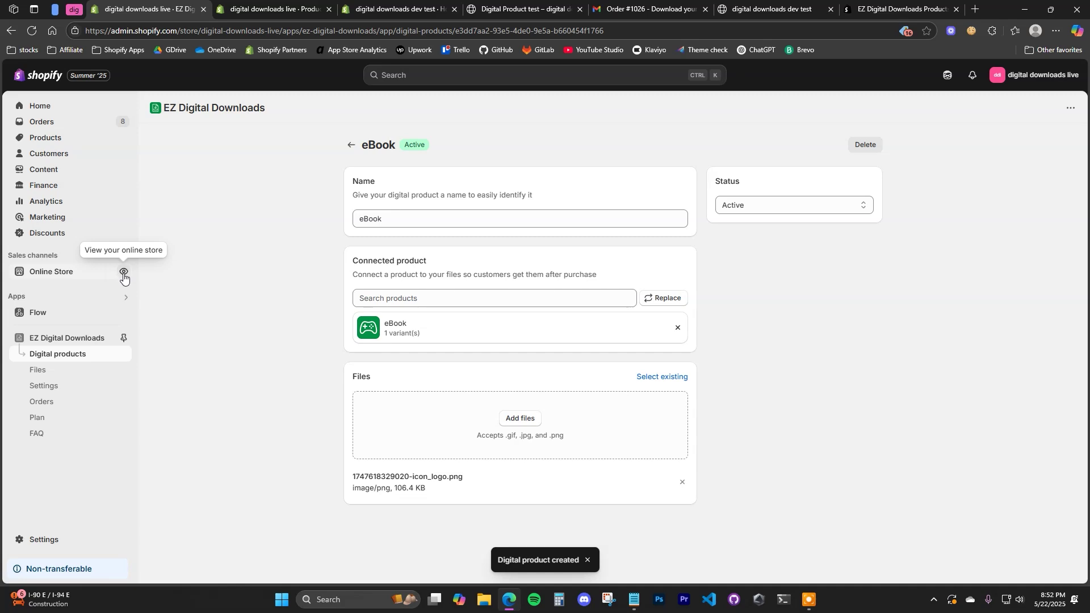
- View the live online store and open the eBook's product page from the catalog
left_click(124, 269)
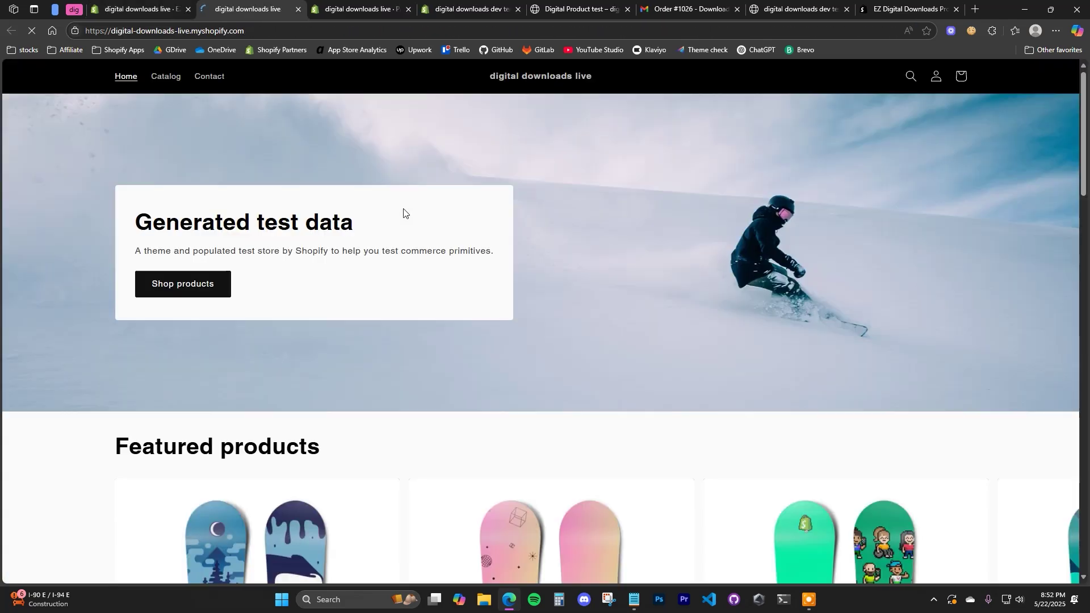
left_click(166, 76)
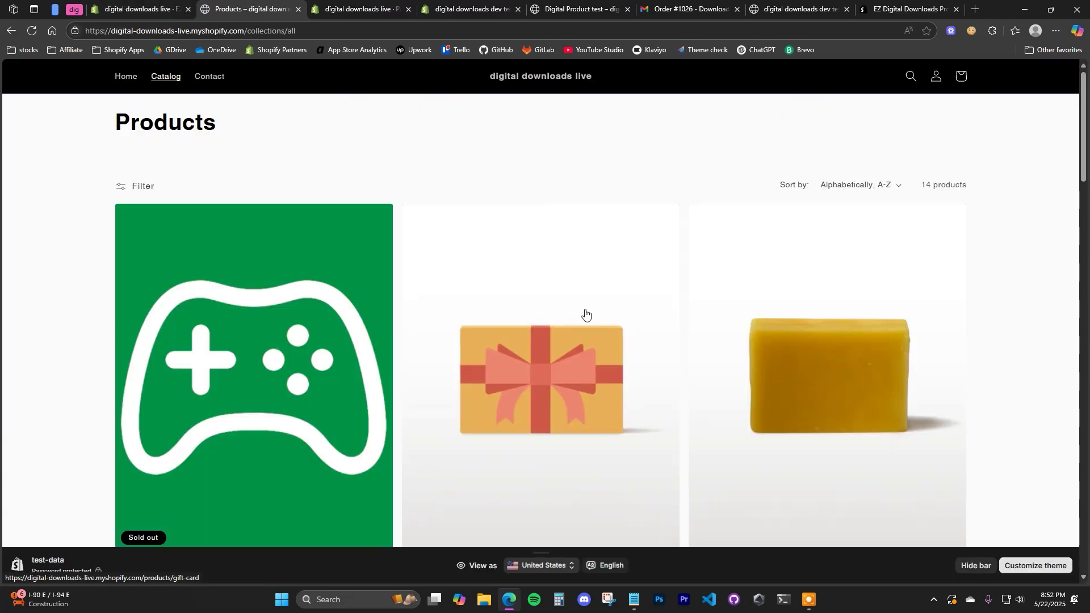
scroll(255, 384, "down", 3)
left_click(128, 396)
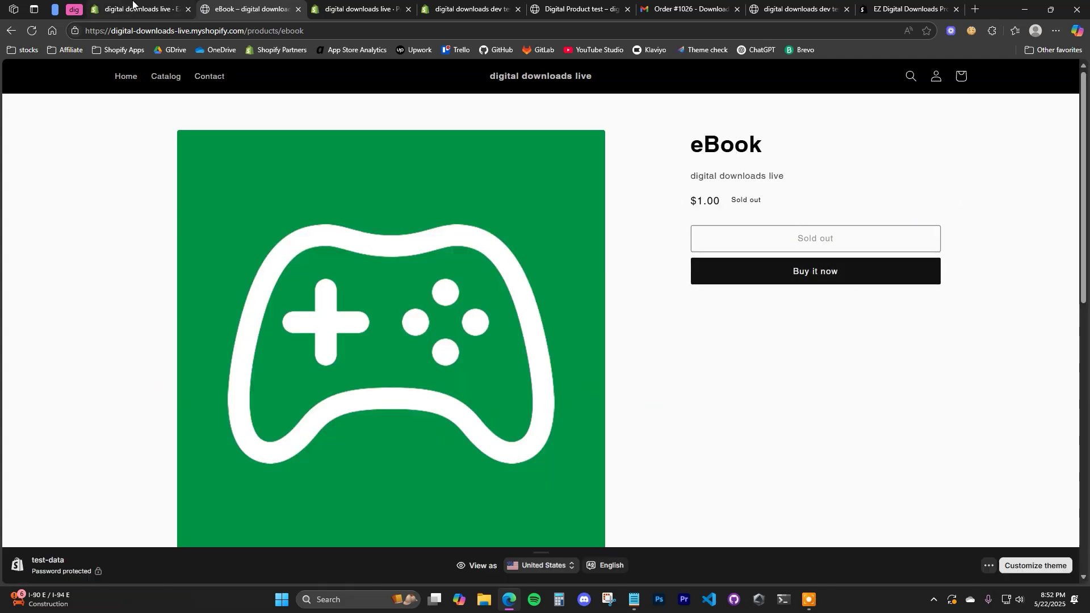
- Turn off quantity tracking in the eBook store product's inventory settings and save the product
left_click(356, 9)
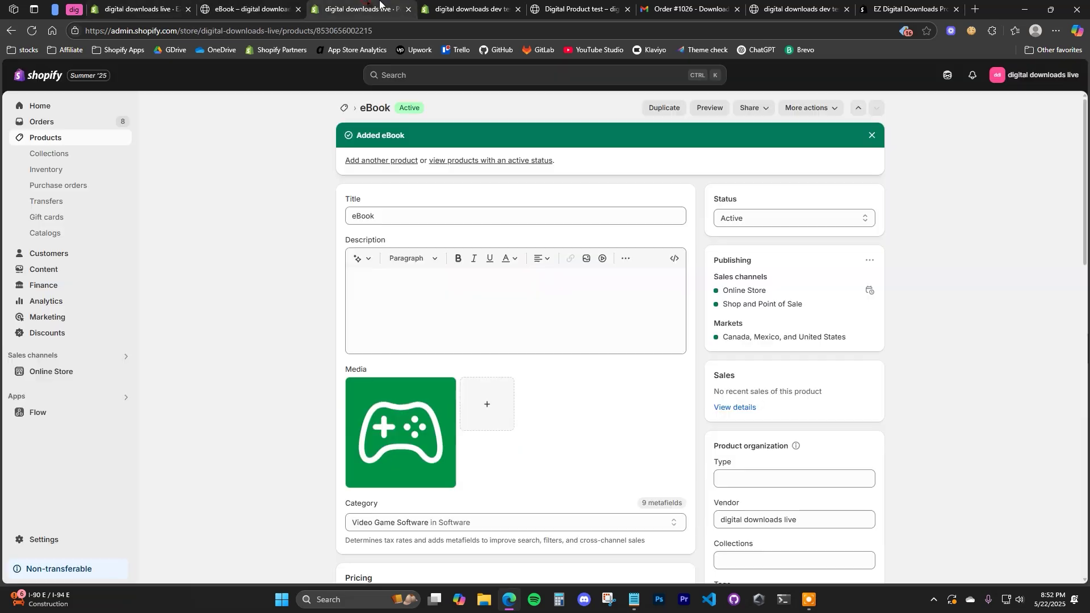
scroll(510, 301, "down", 8)
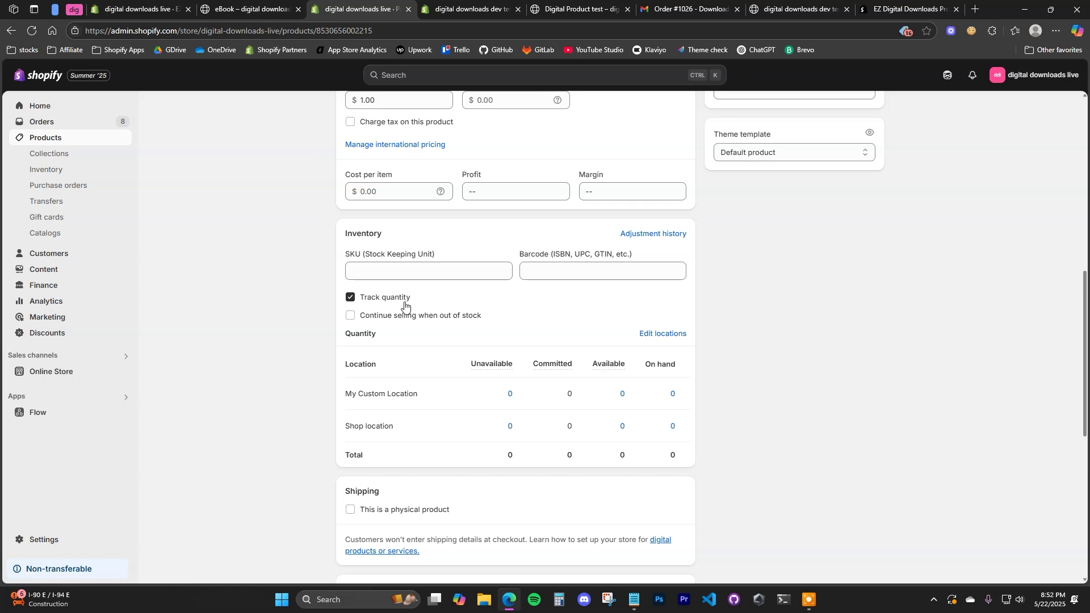
left_click(384, 299)
left_click(709, 77)
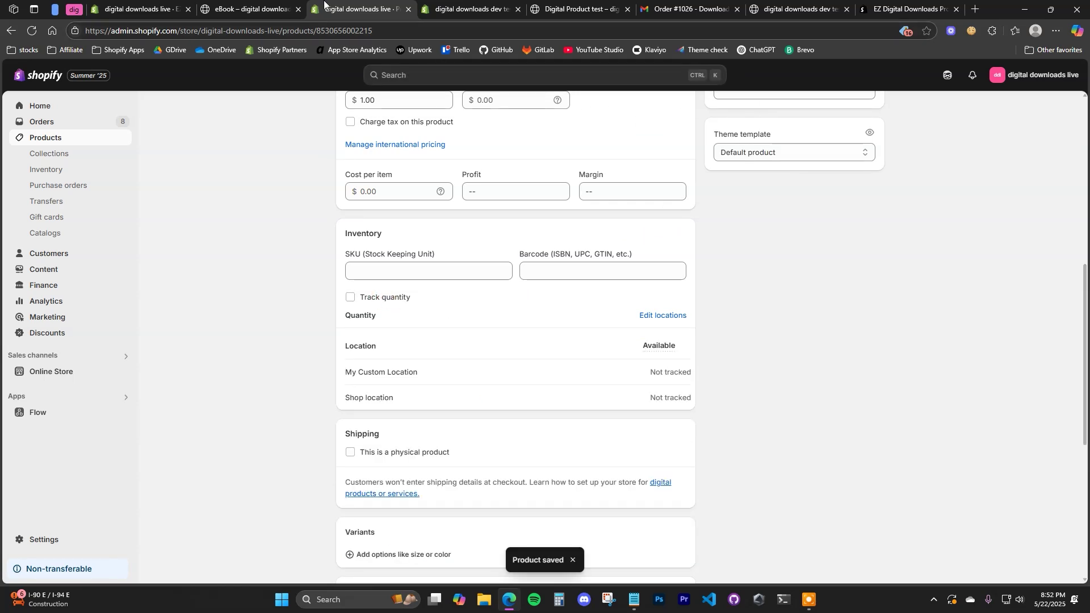
- Close the product editor and hide the preview bar on the eBook's storefront page
left_click(287, 13)
left_click(408, 9)
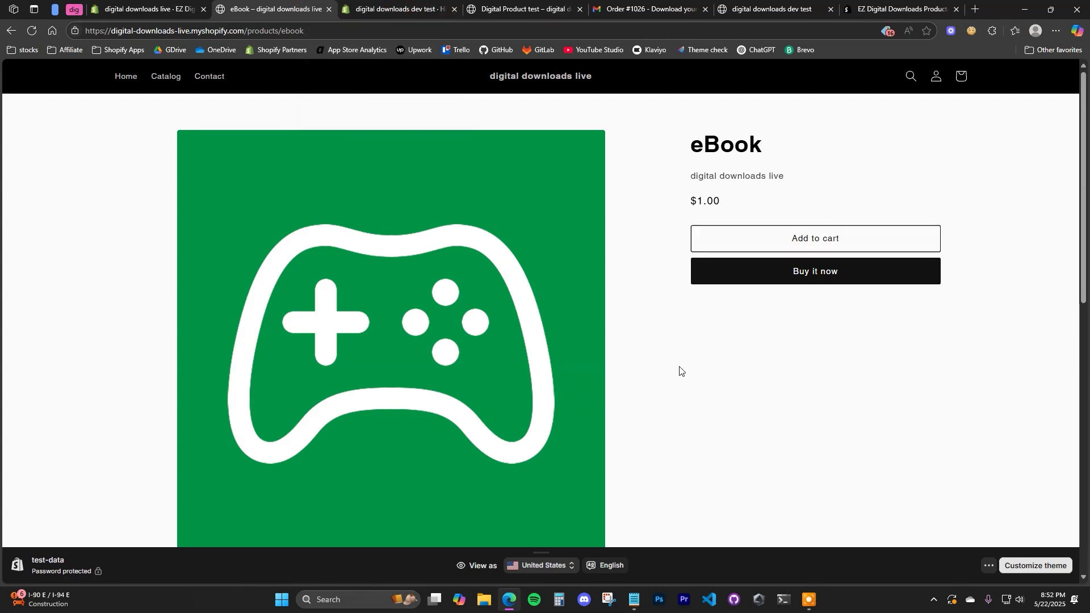
left_click(989, 565)
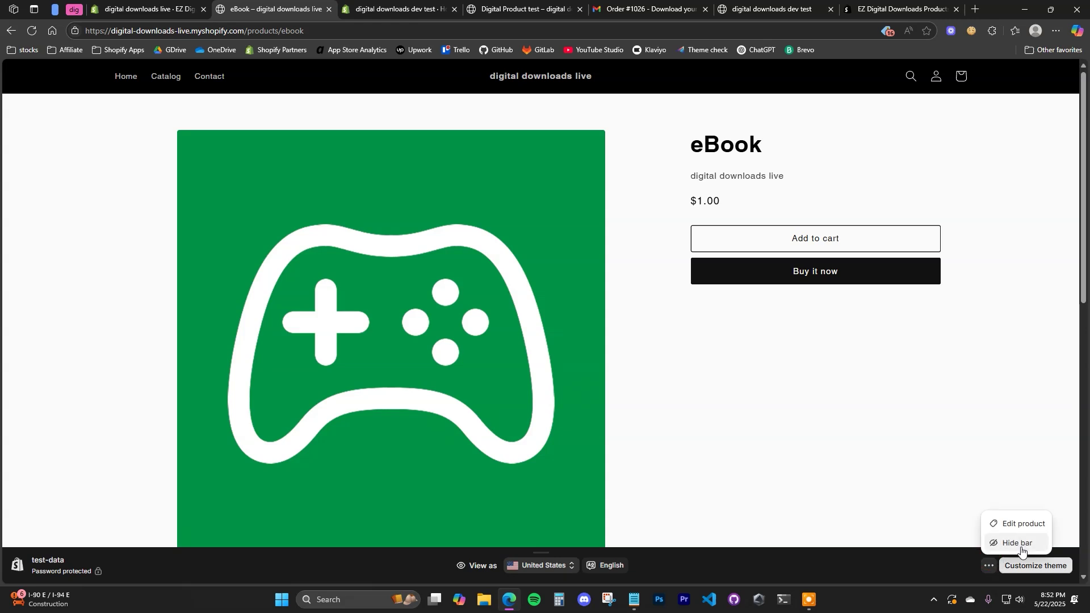
left_click(1013, 539)
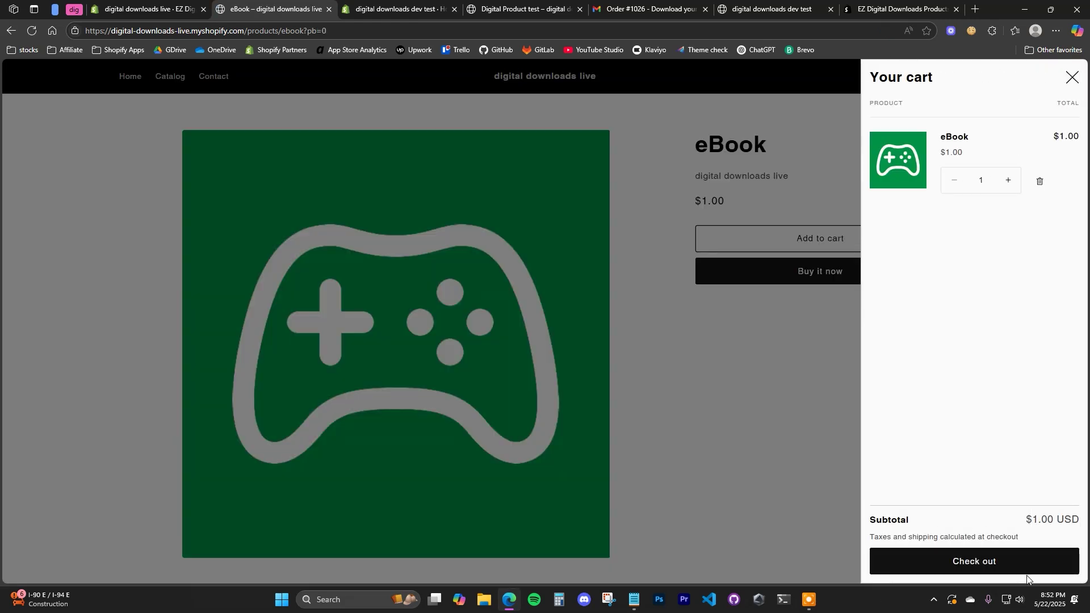
- Check out the eBook from the cart and pay for the test order
left_click(998, 561)
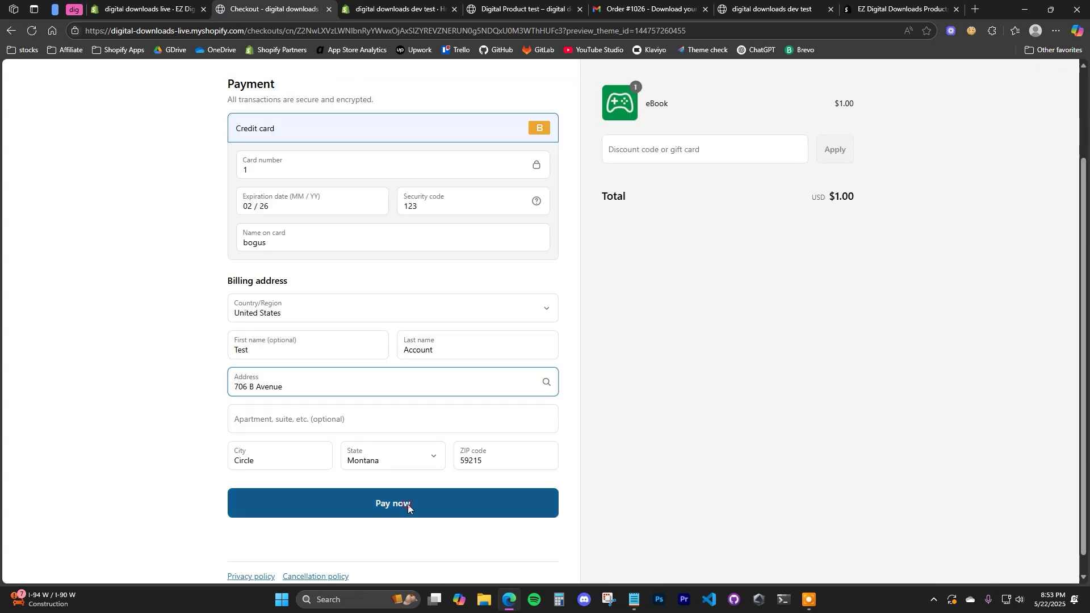
left_click(406, 504)
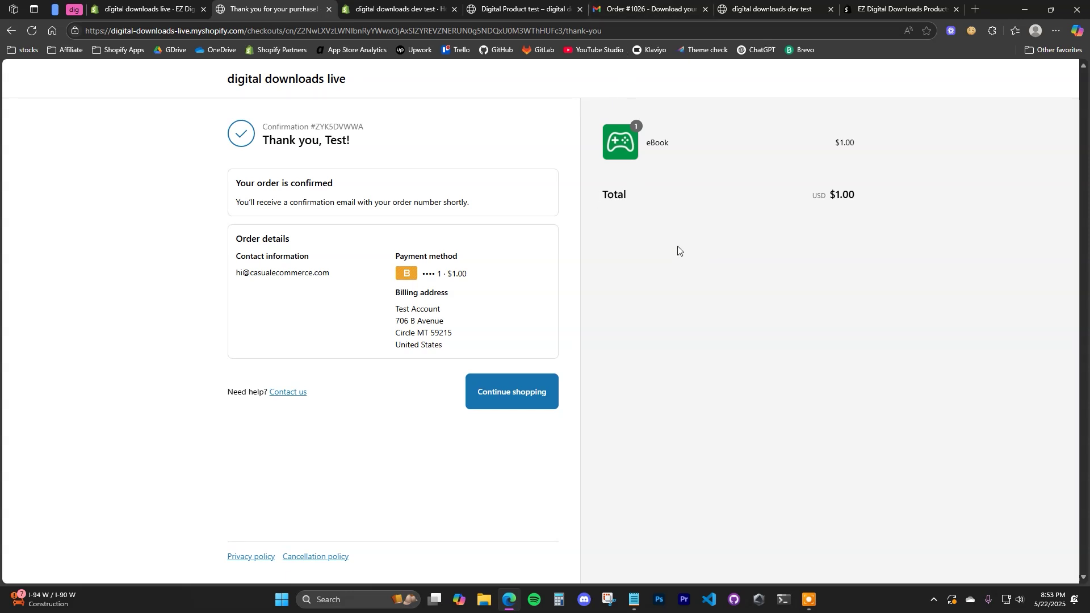
- Open the eBook order's email in Gmail, view its linked download page, and return to the email
left_click(641, 8)
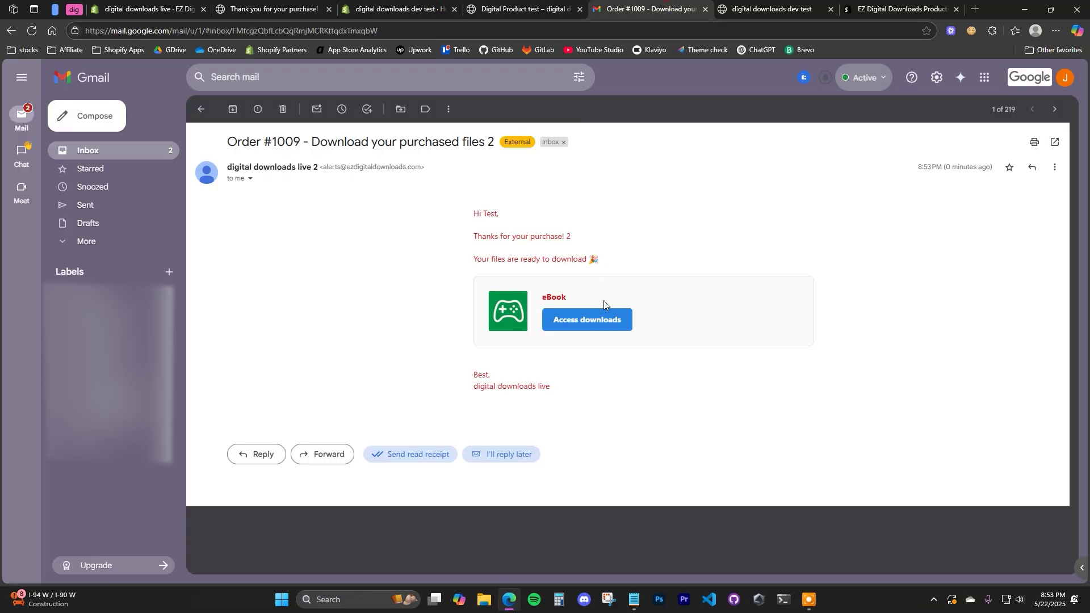
left_click(605, 315)
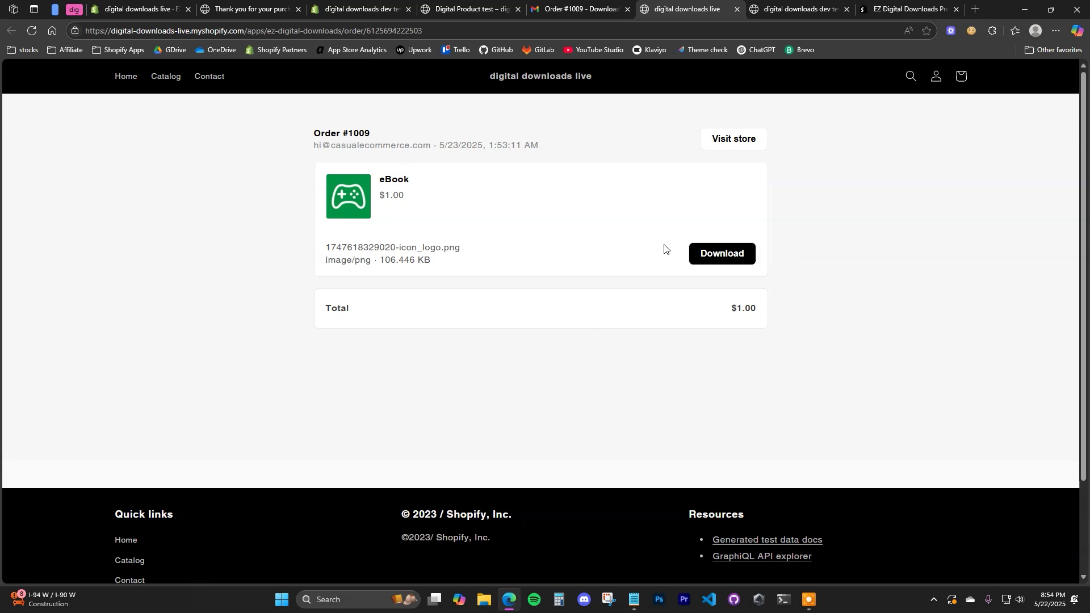
left_click(576, 8)
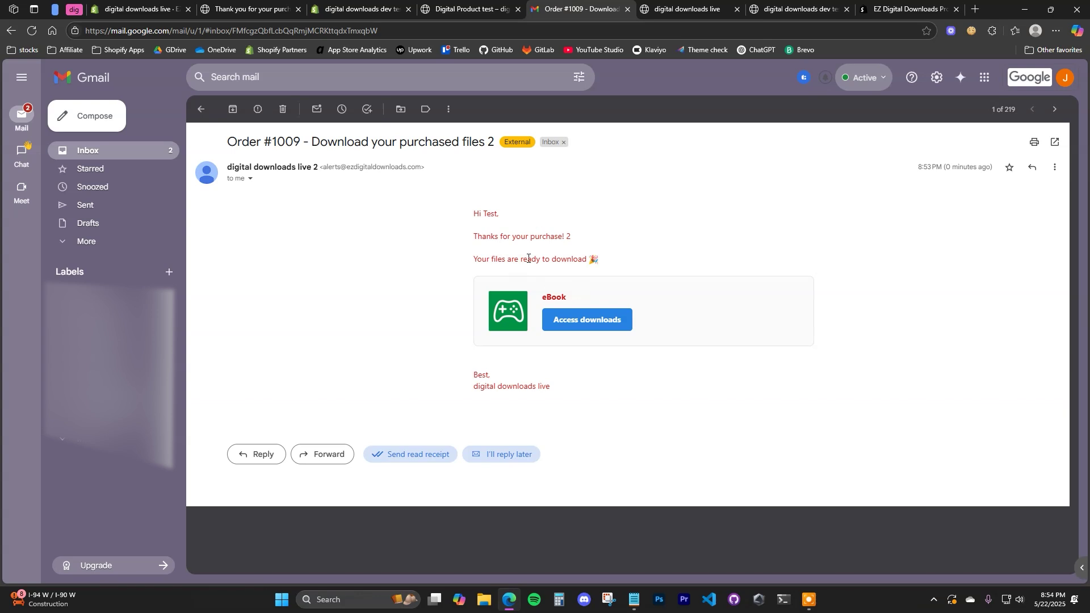
- Examine the uploaded files in EZ Digital Downloads, including storage usage and the digital products linked to each file
left_click(165, 7)
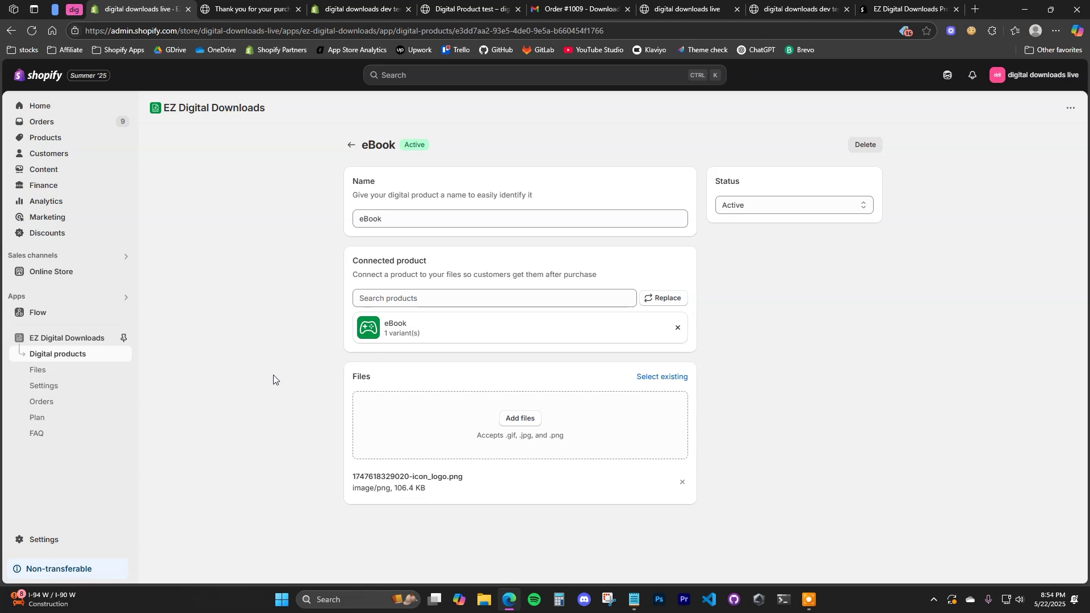
left_click(116, 376)
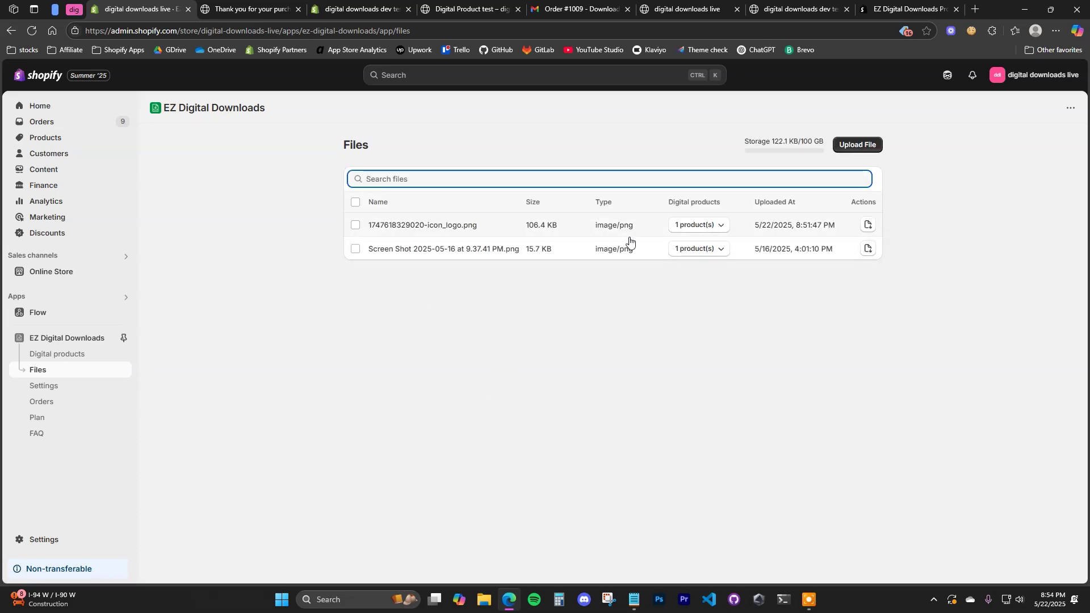
left_click_drag(822, 139, 736, 145)
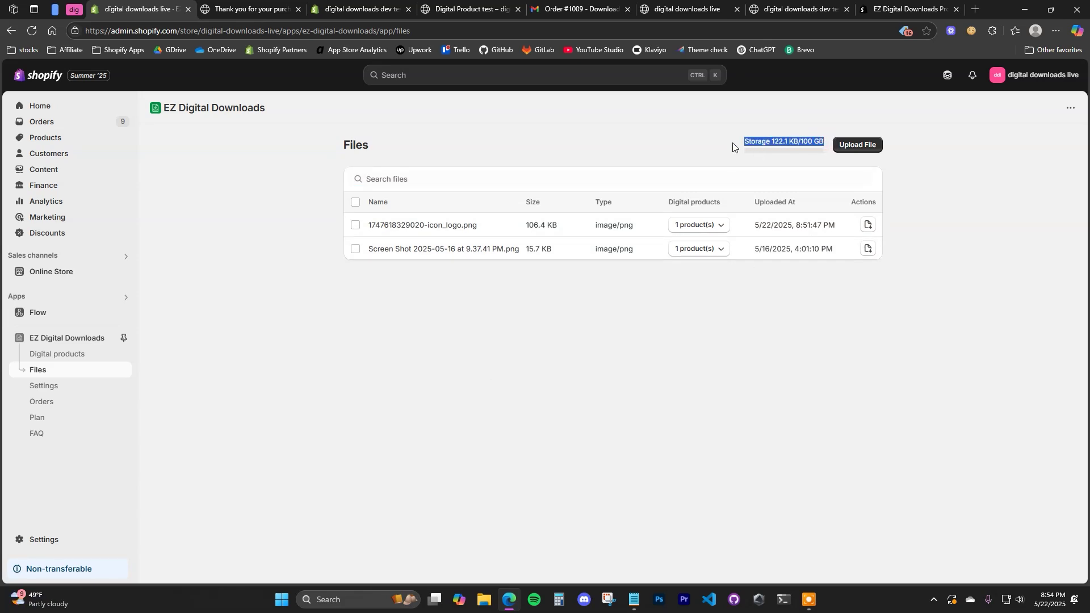
left_click(700, 143)
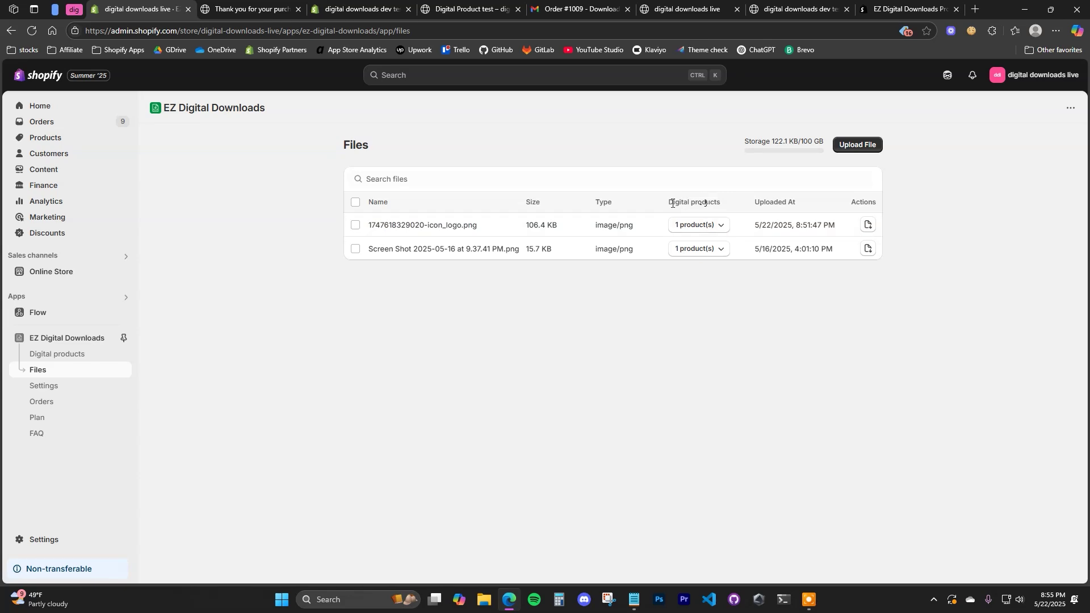
left_click(721, 226)
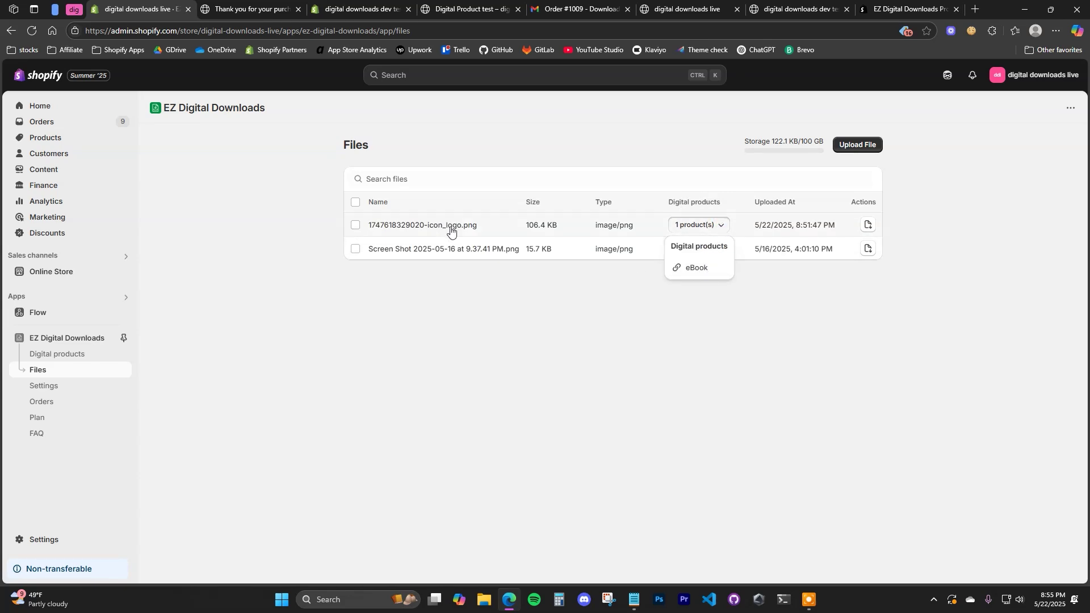
left_click(482, 241)
left_click(710, 249)
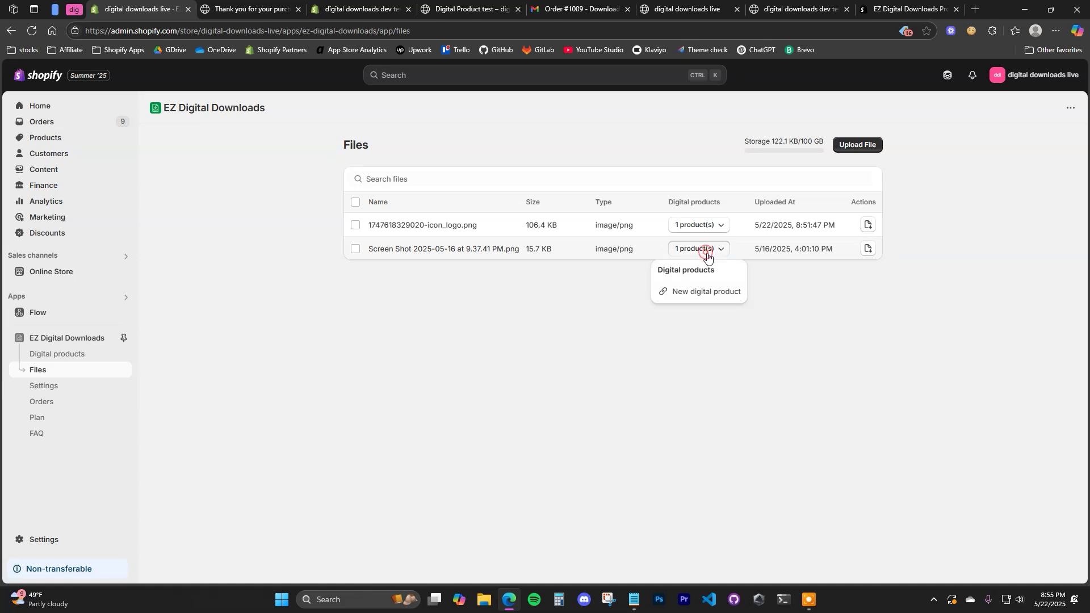
left_click(540, 317)
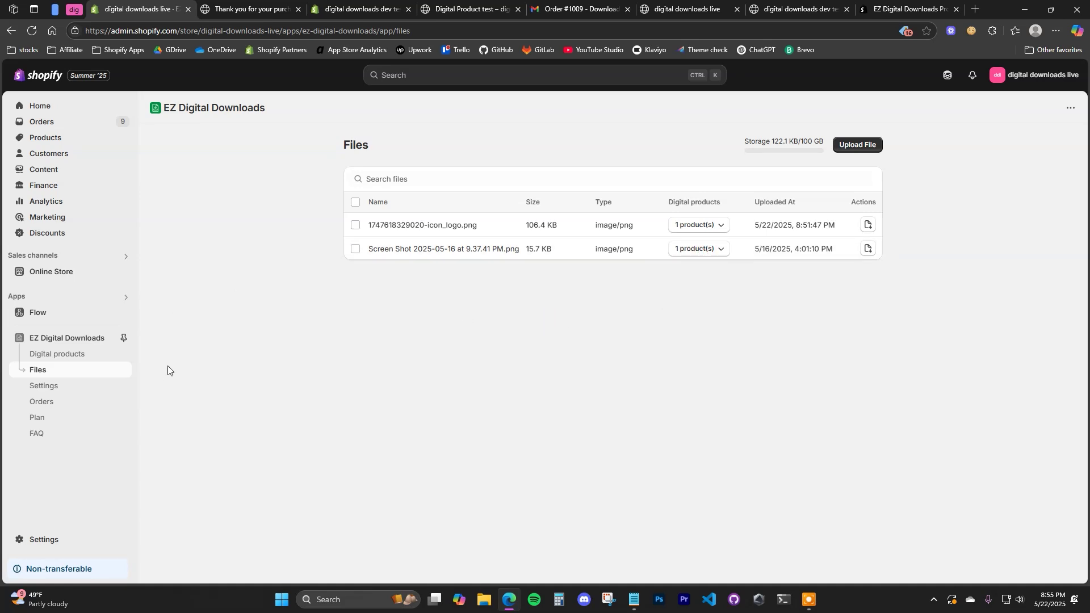
- Check the newest order's download status in EZ Digital Downloads and open that order's details
left_click(83, 405)
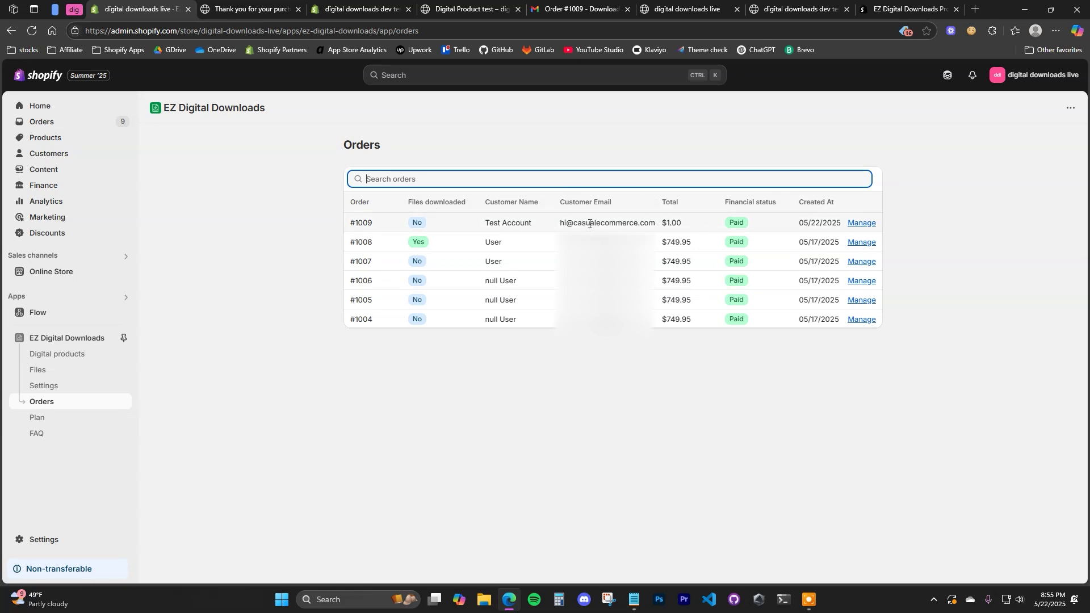
left_click(422, 221)
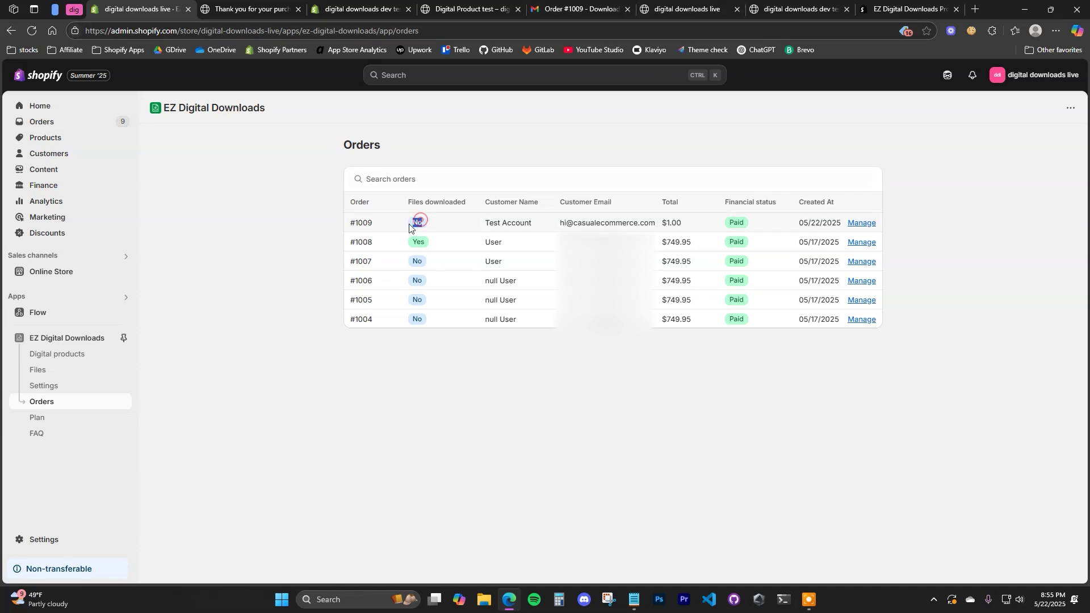
left_click(858, 222)
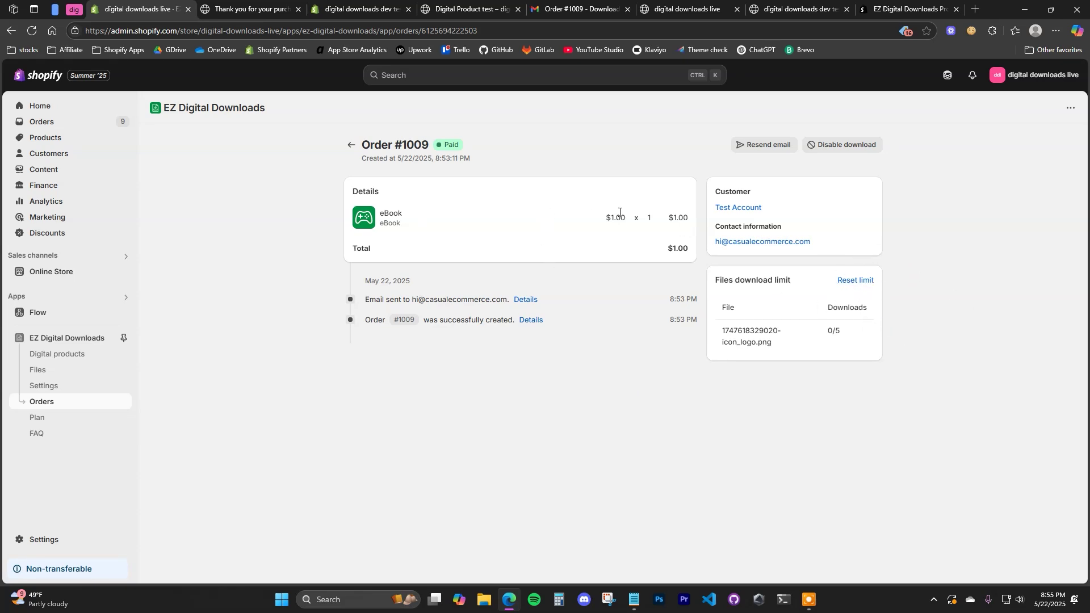
left_click(681, 11)
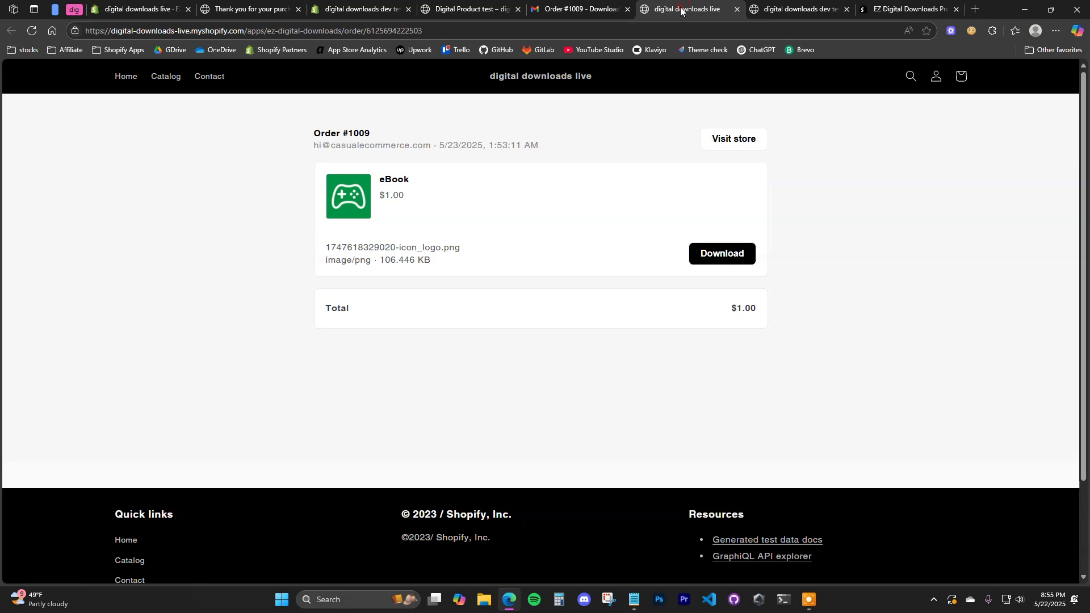
left_click(724, 255)
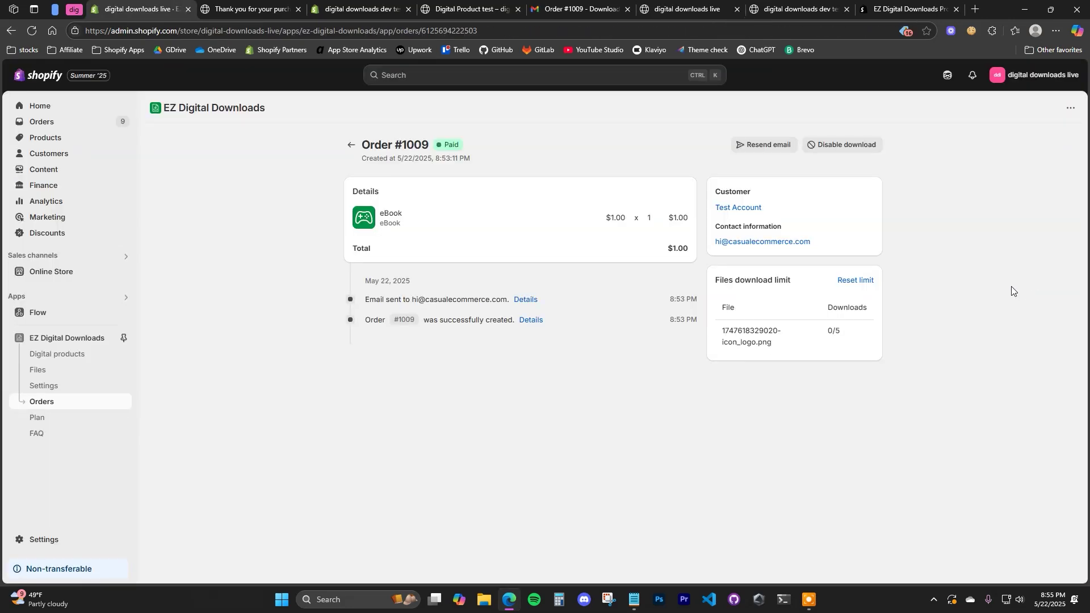
- Recheck the eBook order's download status, then reopen its details to inspect the activity timeline and file download limit
left_click(351, 144)
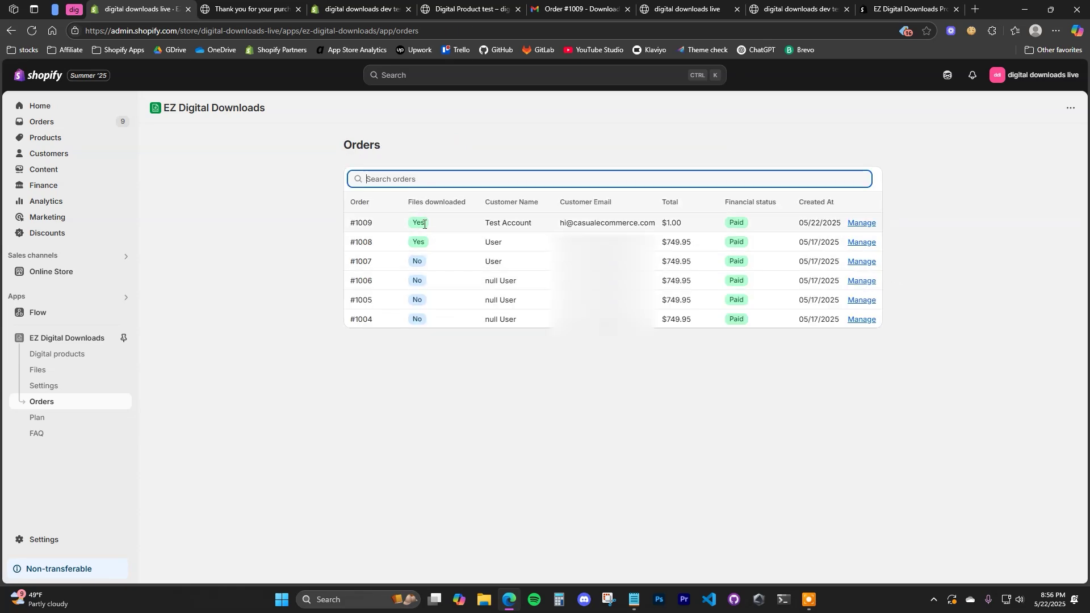
left_click(862, 223)
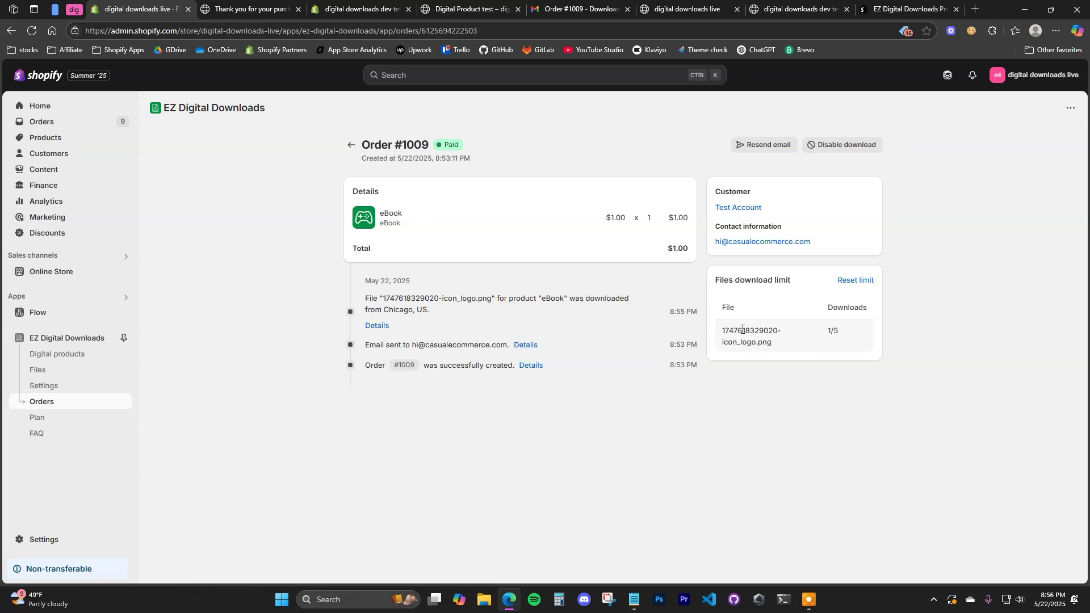
left_click_drag(696, 312, 682, 312)
left_click(748, 380)
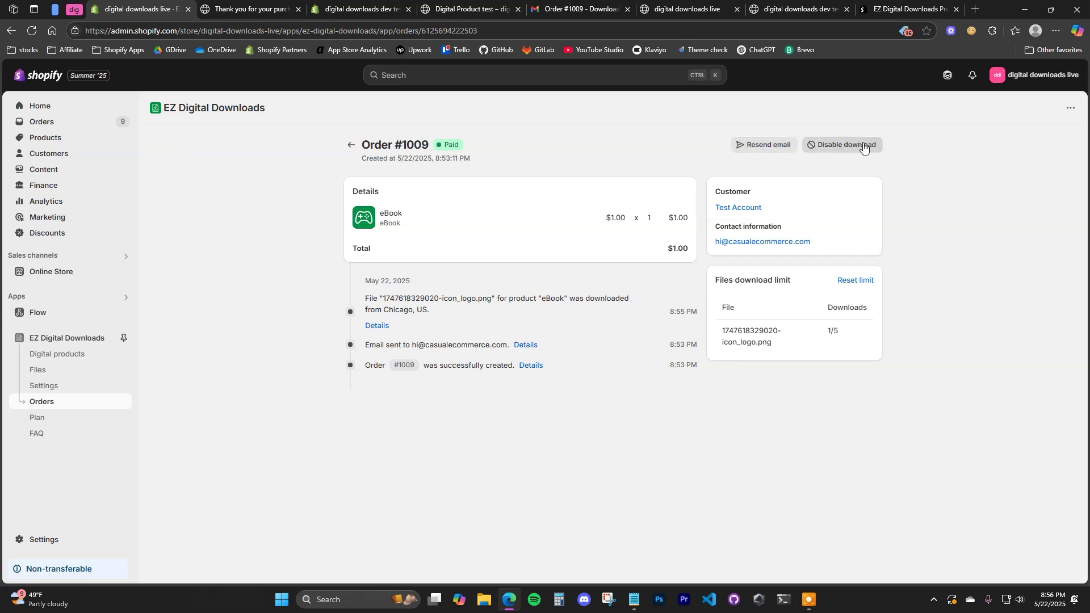
- Check the customer's download page for the eBook order, then return to the order's details in EZ Digital Downloads
left_click(681, 9)
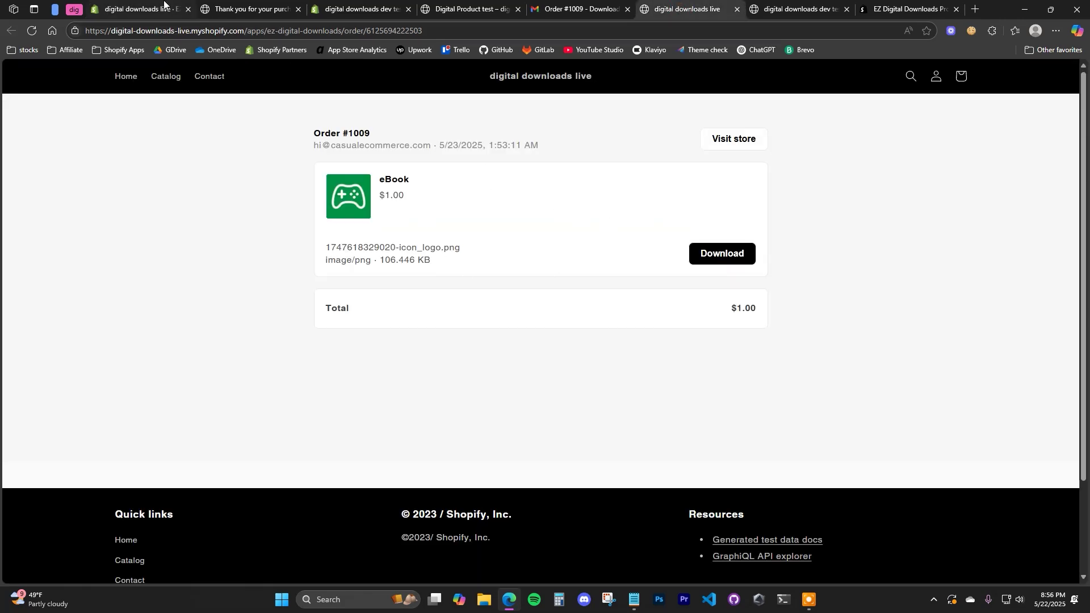
left_click(139, 9)
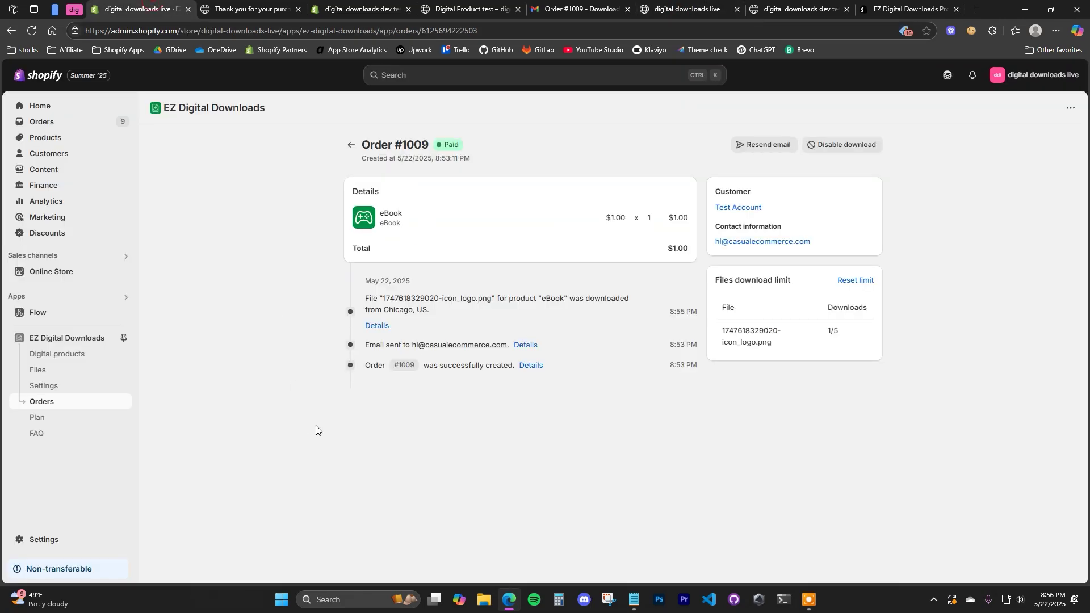
- Open the app's email settings and examine the email template's branding, text and color options alongside its preview
left_click(89, 390)
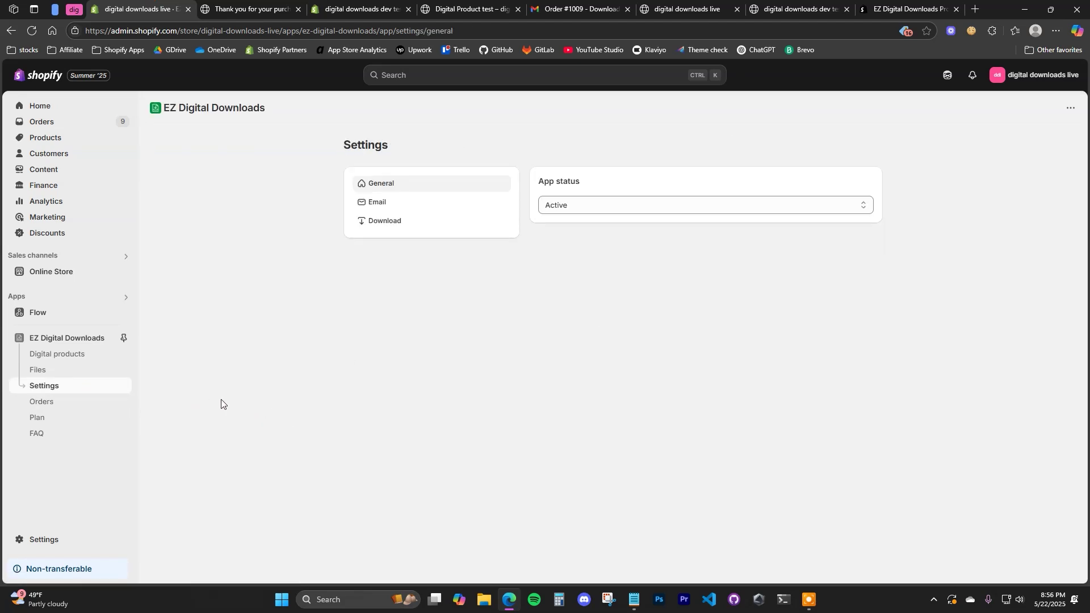
left_click(419, 203)
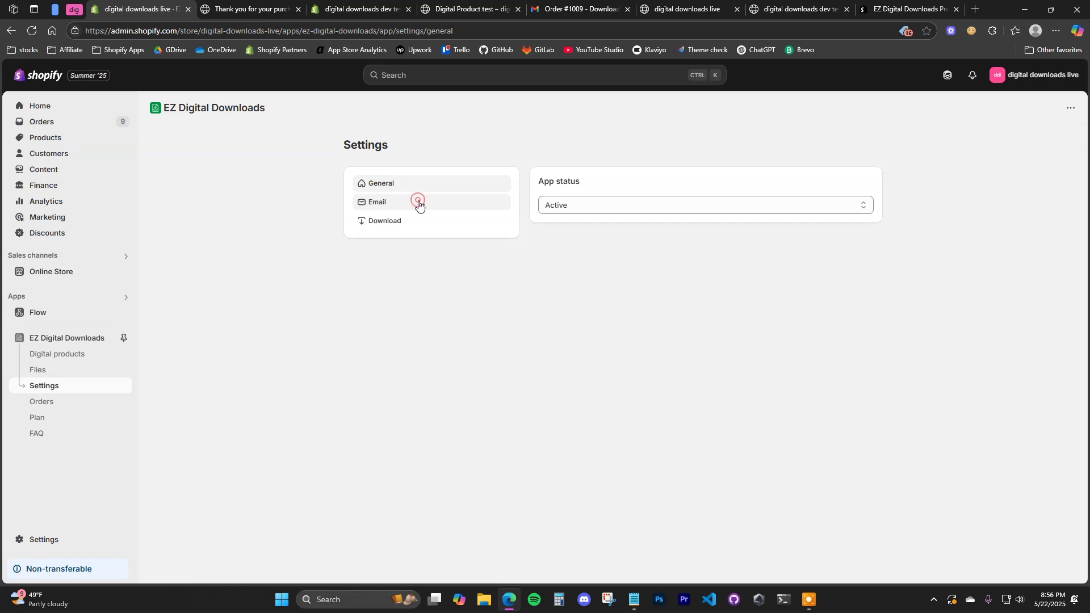
left_click(599, 223)
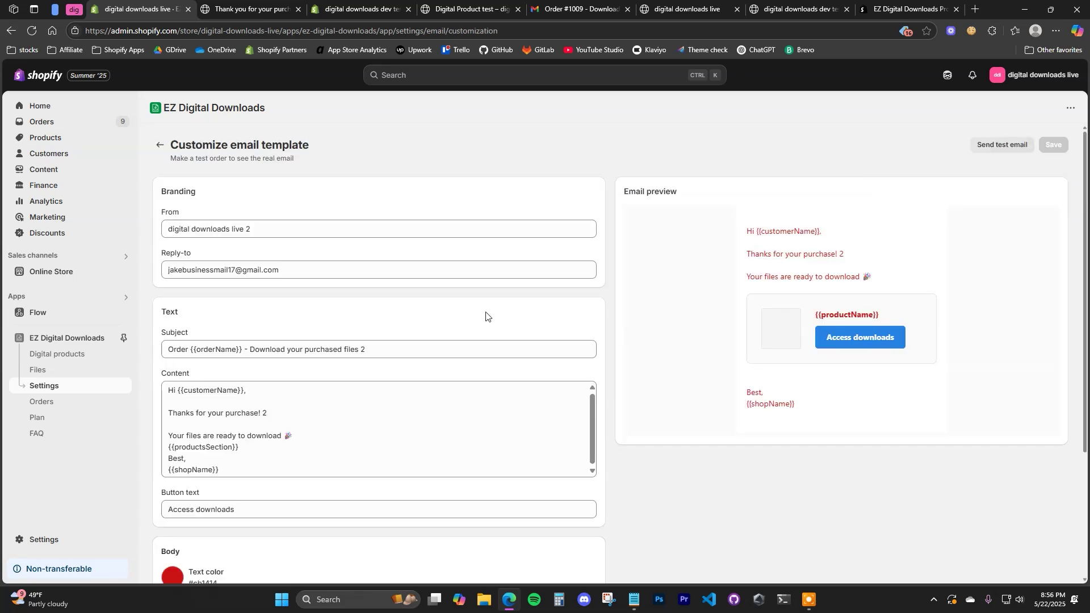
scroll(544, 301, "down", 3)
left_click(243, 246)
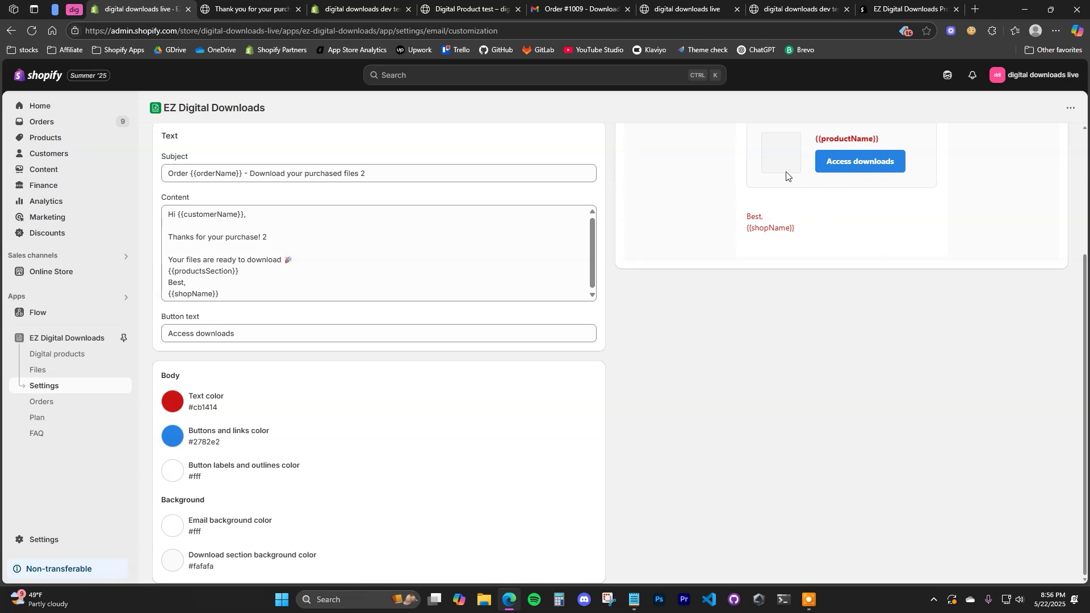
scroll(348, 187, "up", 3)
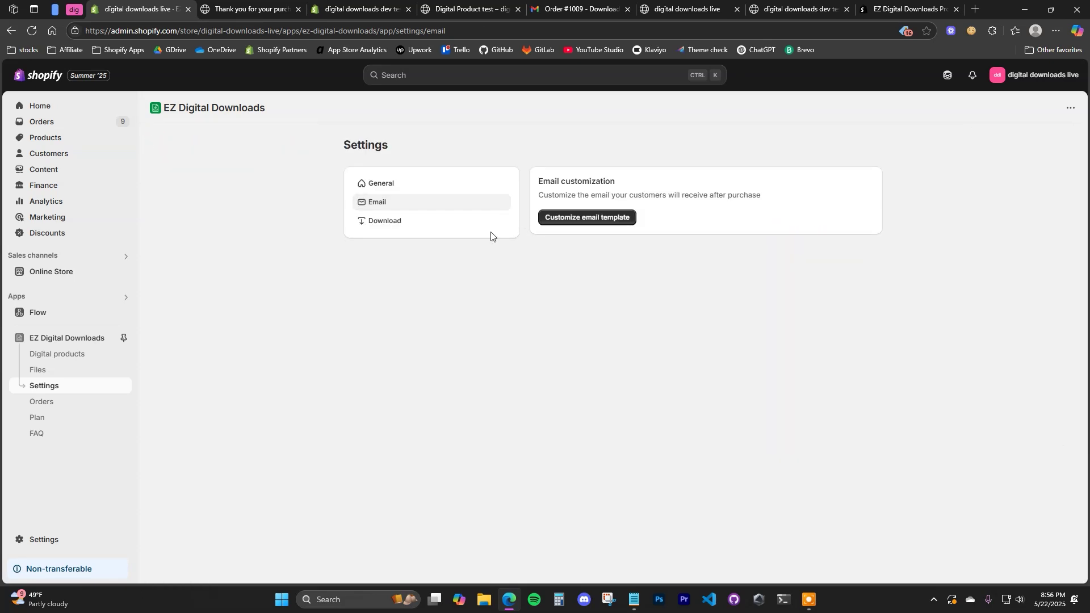
- Open the download settings and examine the download page's text, font size and color customization options
left_click(415, 227)
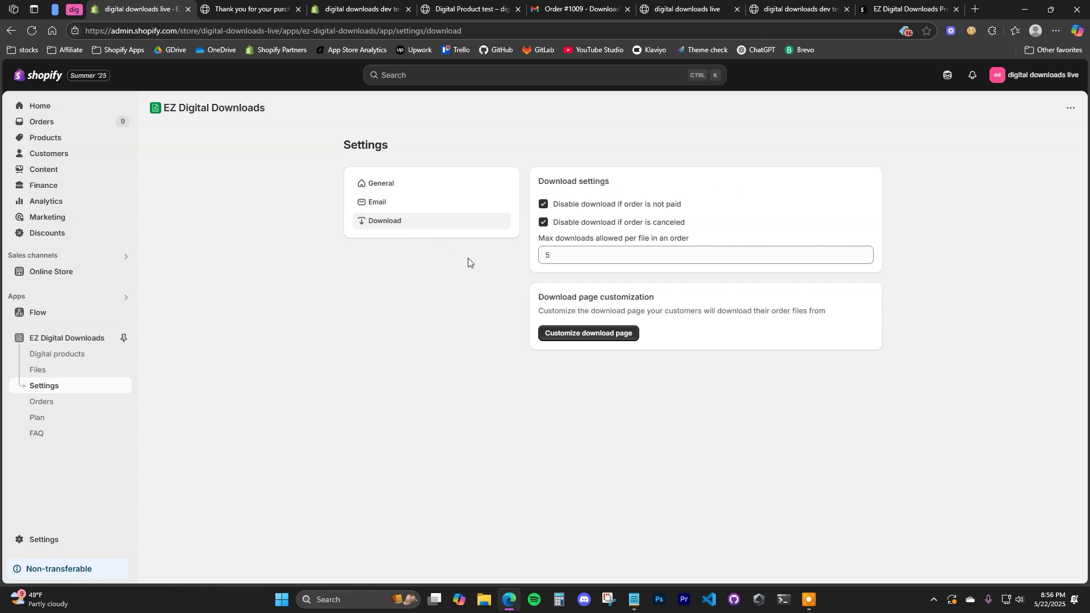
left_click(631, 339)
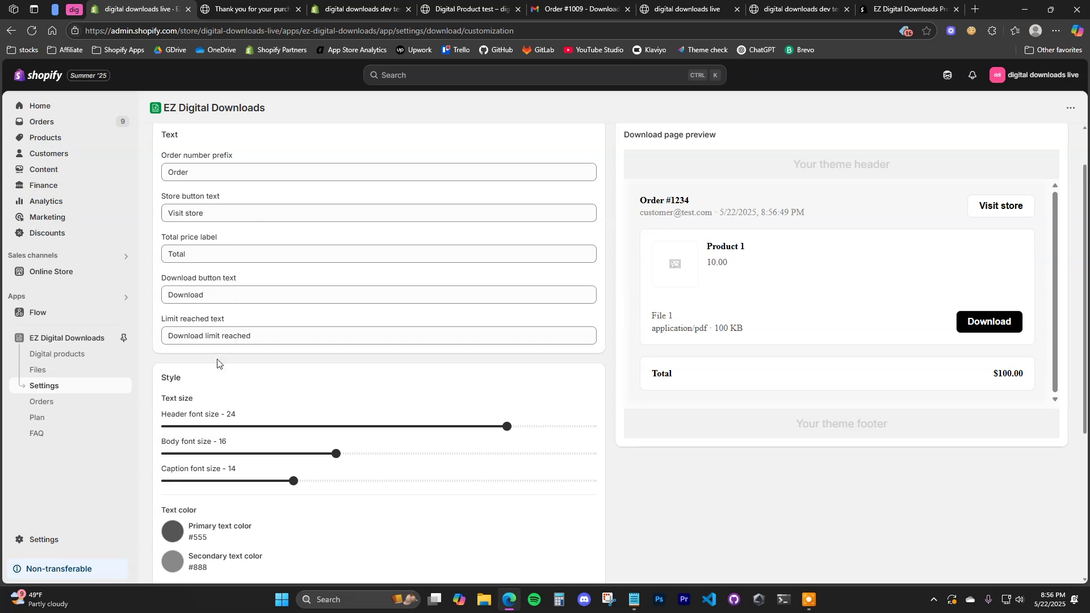
scroll(372, 362, "down", 2)
scroll(908, 284, "up", 1)
scroll(299, 382, "down", 3)
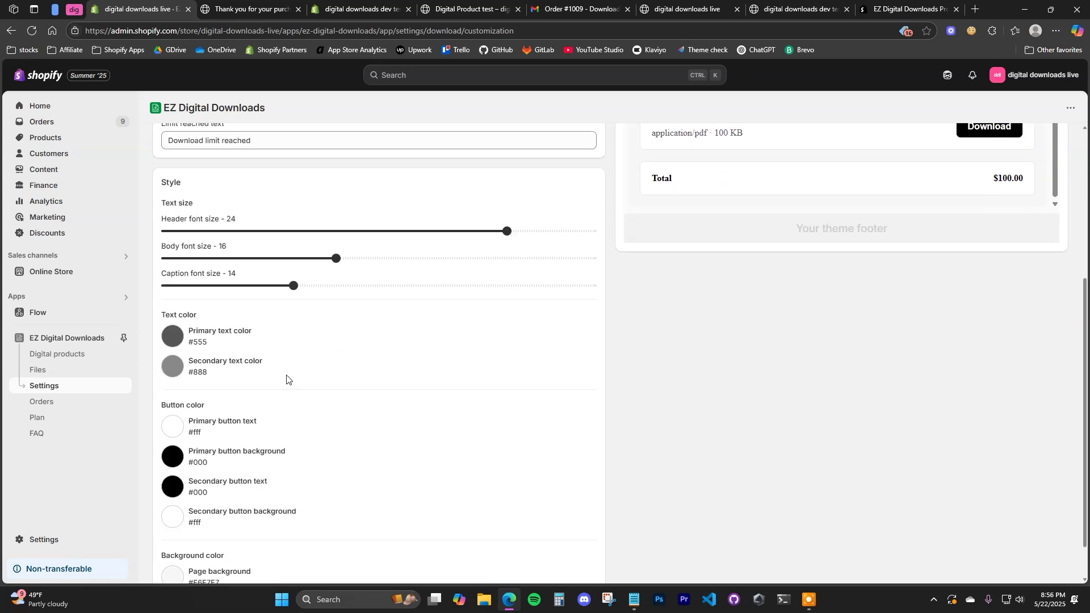
scroll(282, 419, "up", 5)
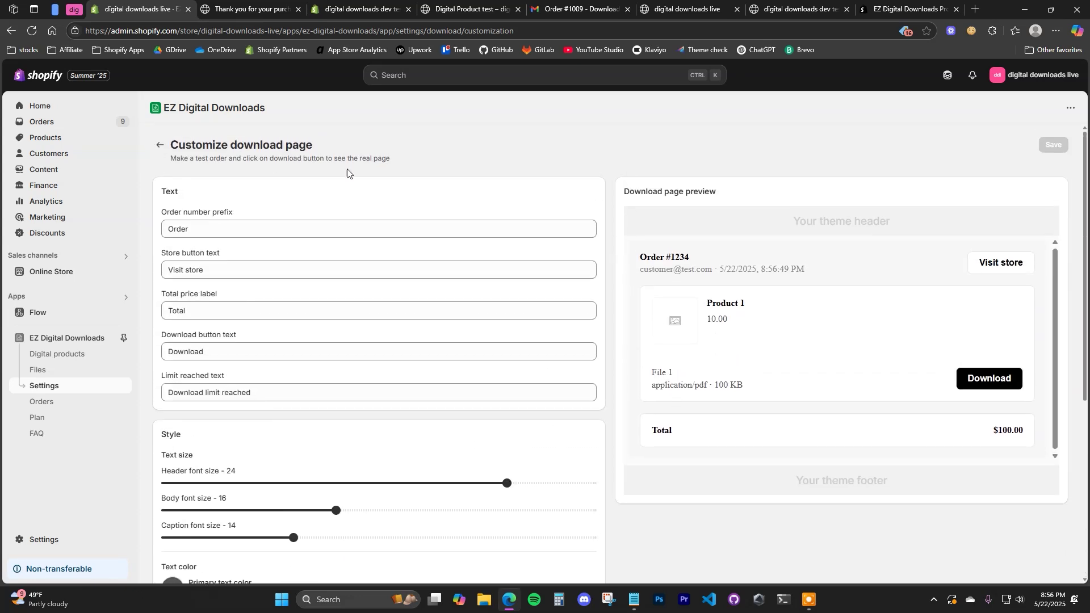
left_click(161, 146)
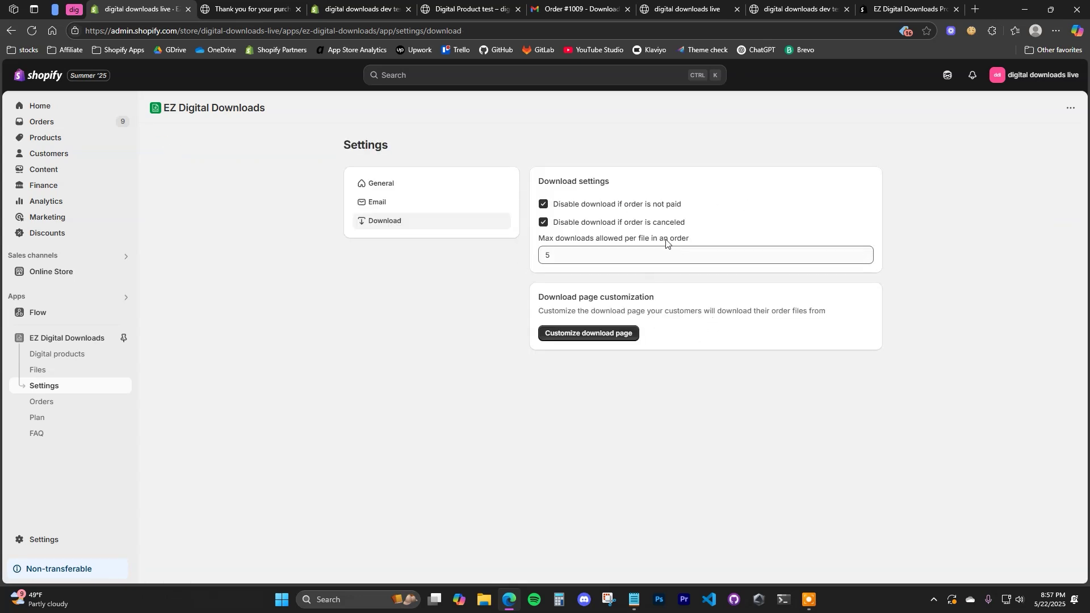
- Inspect the setting for maximum downloads allowed per file in an order
left_click(577, 254)
left_click(595, 247)
left_click(565, 254)
left_click(559, 256)
left_click_drag(624, 240, 644, 245)
left_click(644, 245)
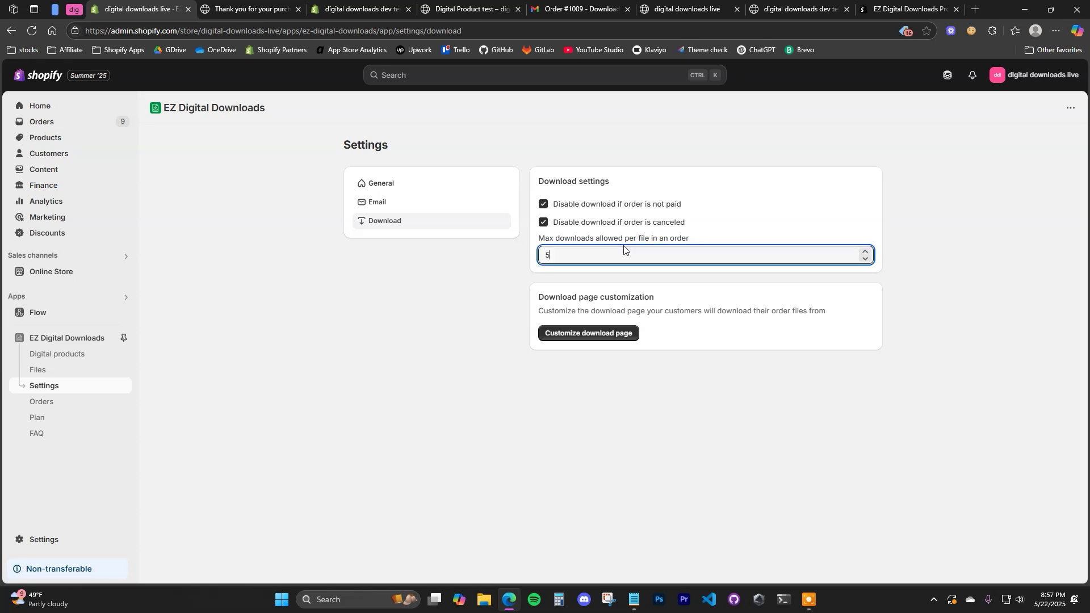
left_click(497, 282)
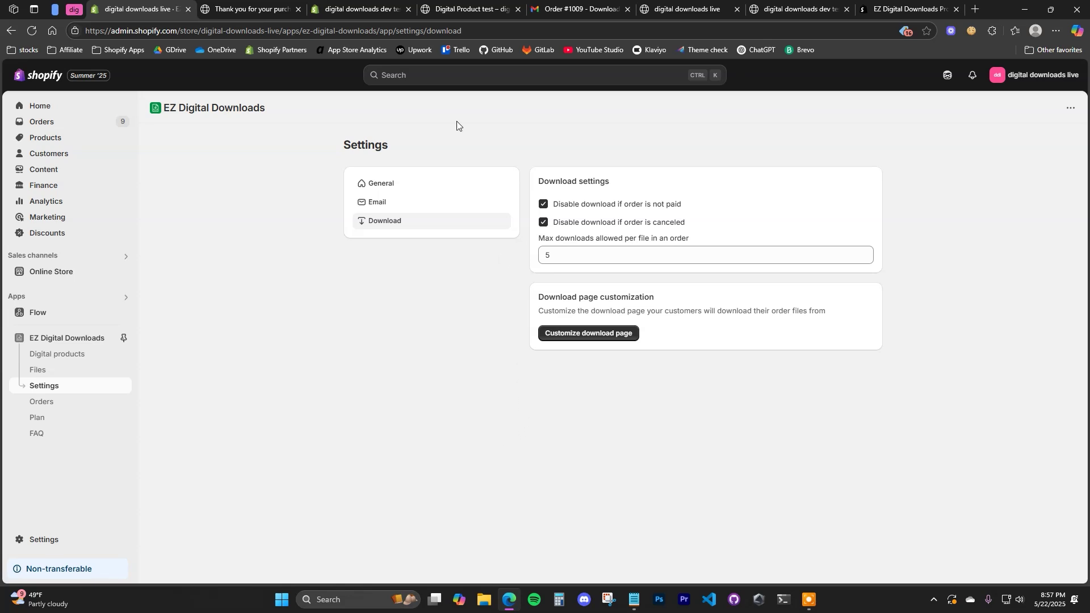
- Switch to the EZ Digital Downloads Products listing in the Shopify App Store
mouse_move(358, 5)
left_click(907, 8)
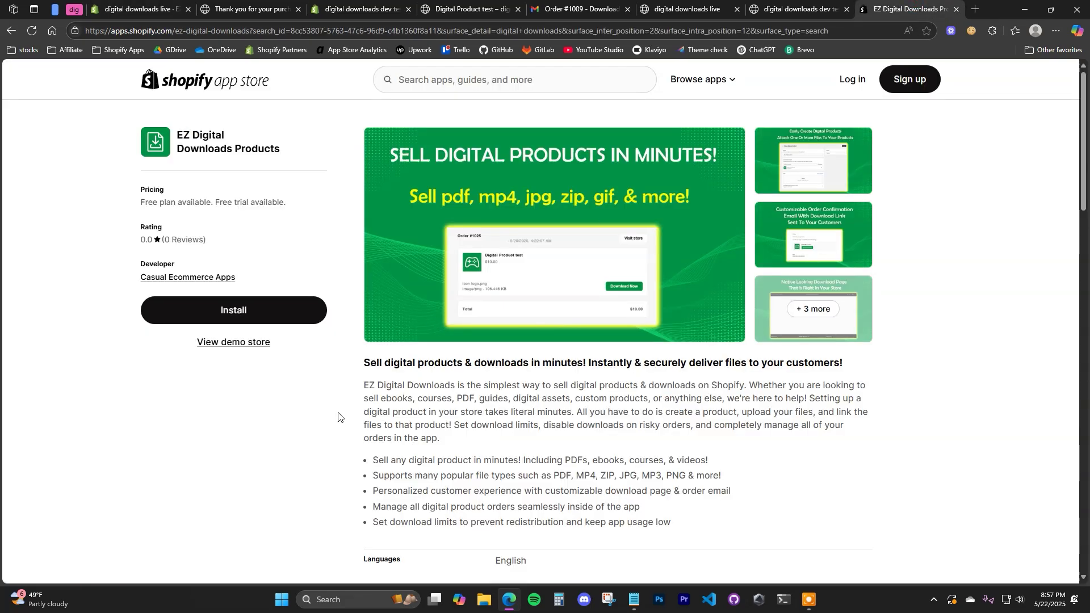